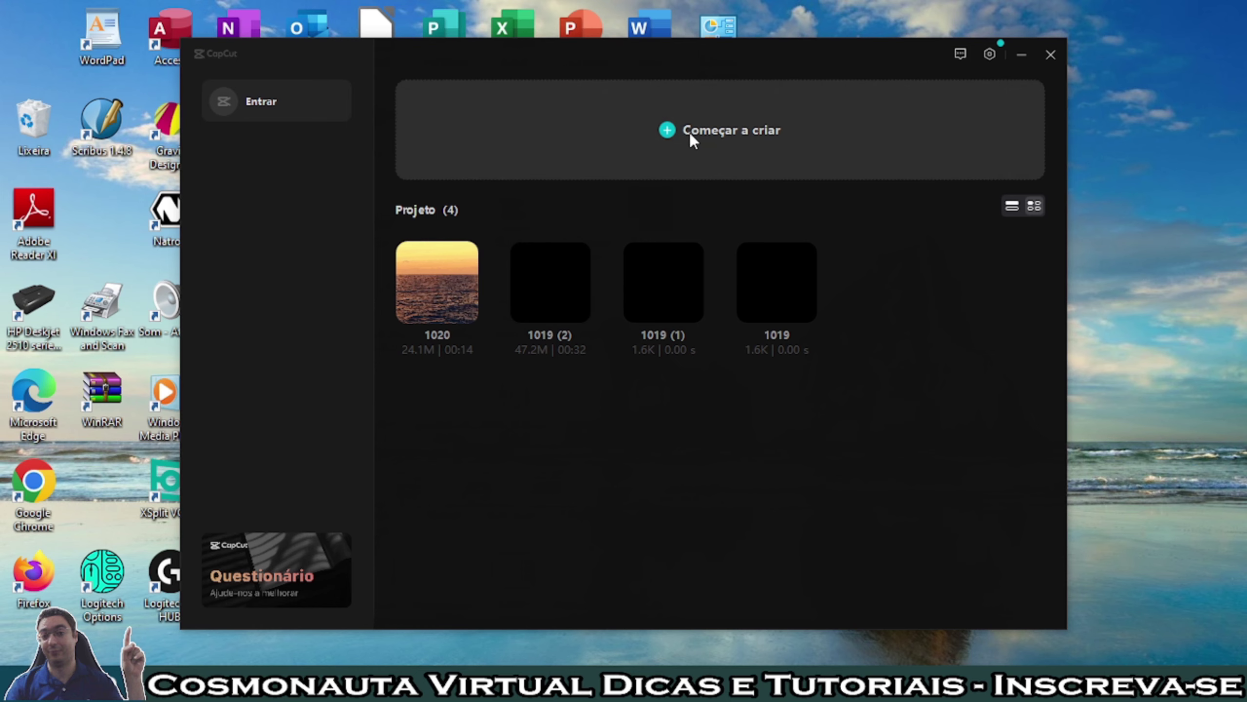
# - Create a new project and import Camel - 26994.mp4 and Carro - 11490.mp4 from the Pixabay folder
pyautogui.click(754, 131)
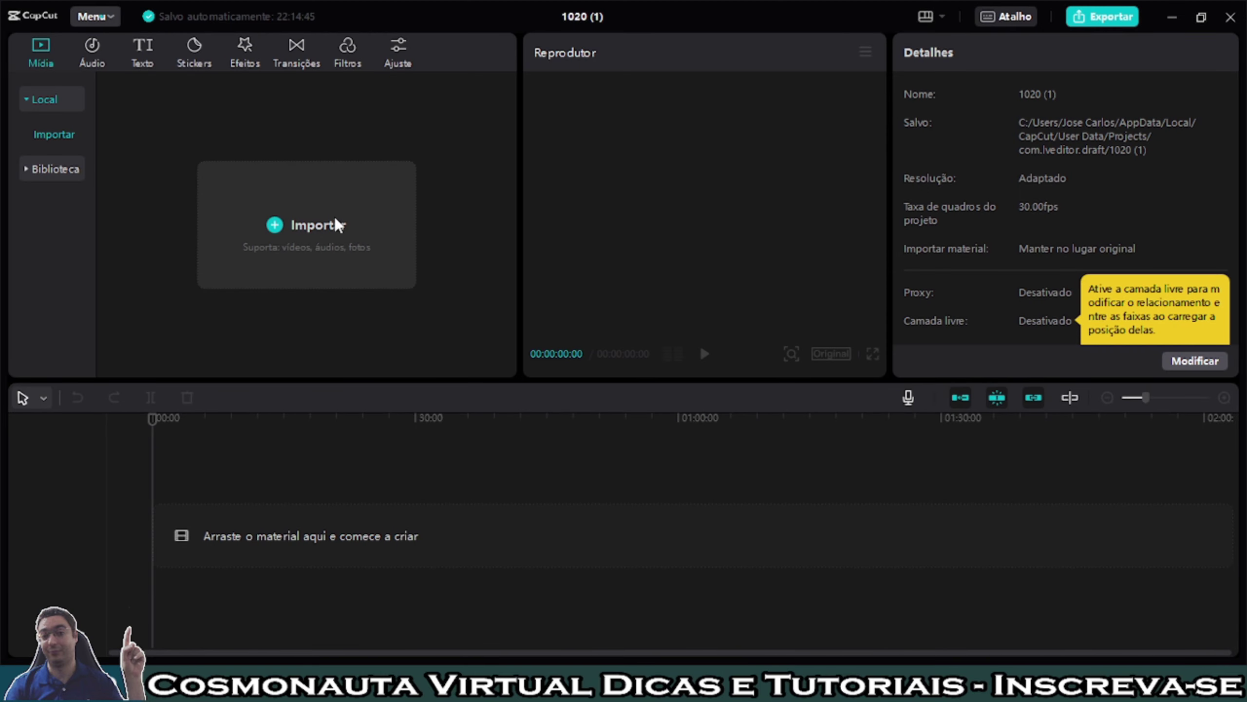
pyautogui.click(319, 231)
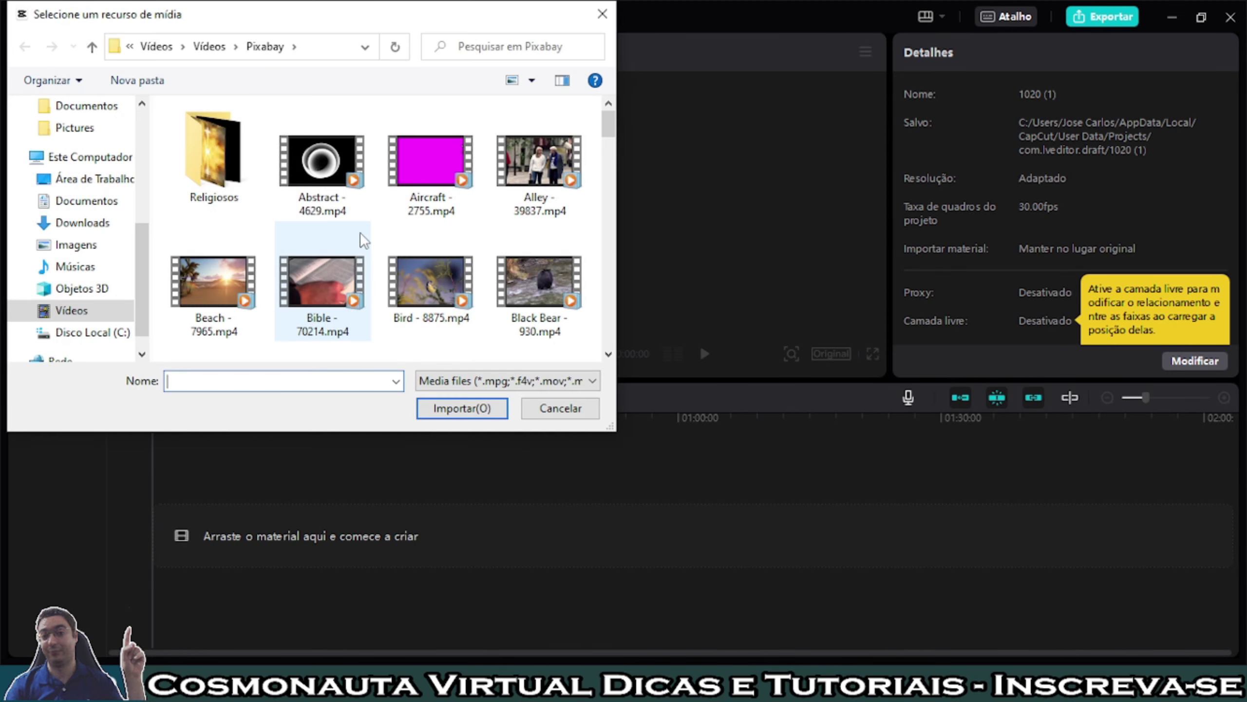
pyautogui.moveTo(606, 125); pyautogui.dragTo(607, 146)
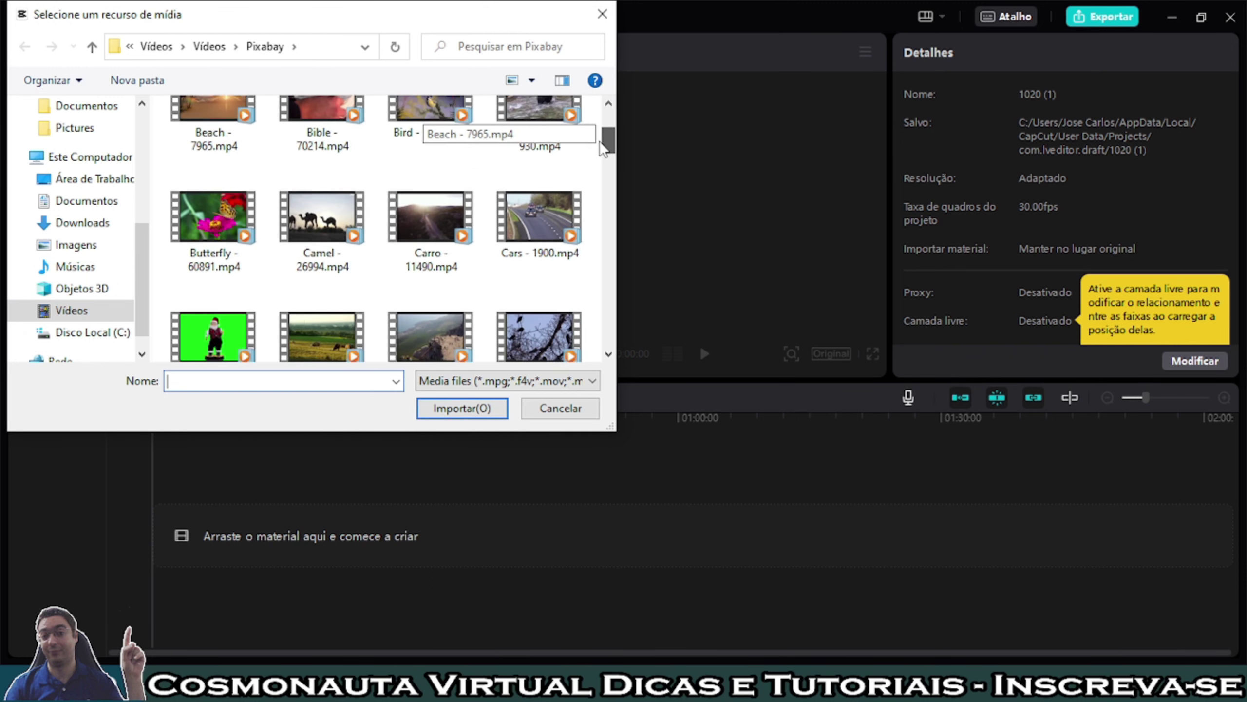
pyautogui.click(447, 226)
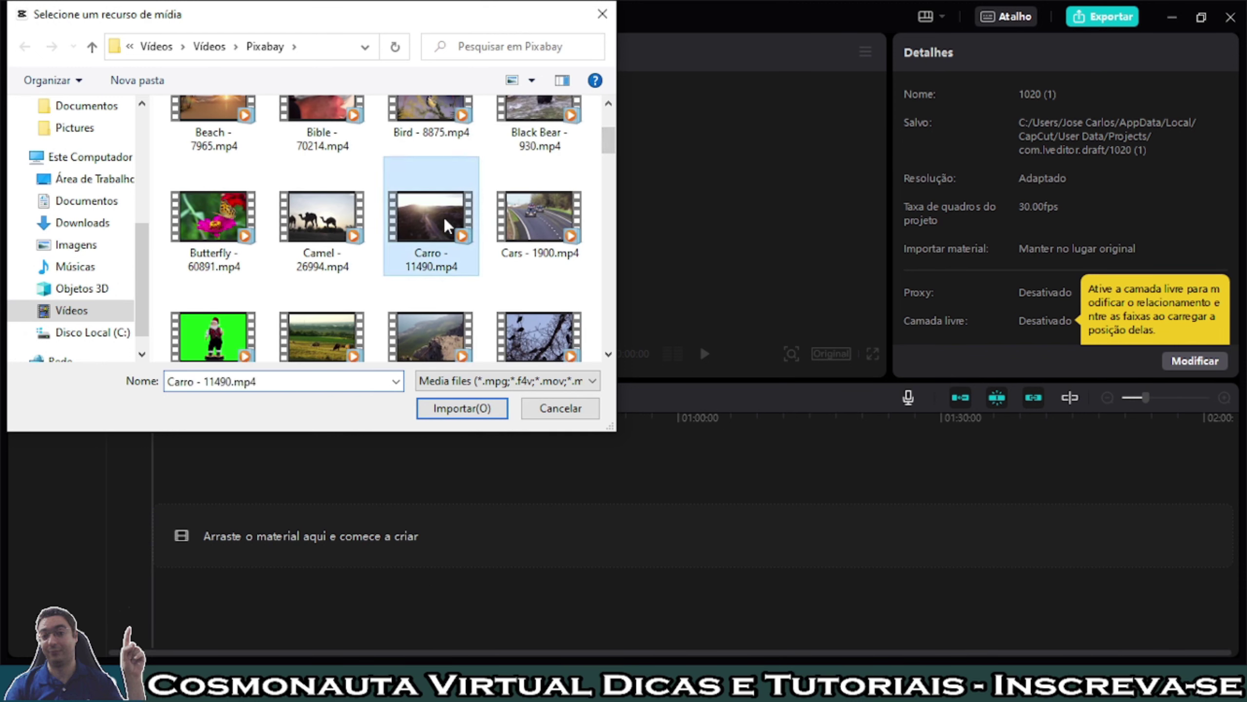
pyautogui.keyDown('ctrl'); pyautogui.click(326, 227); pyautogui.keyUp('ctrl')
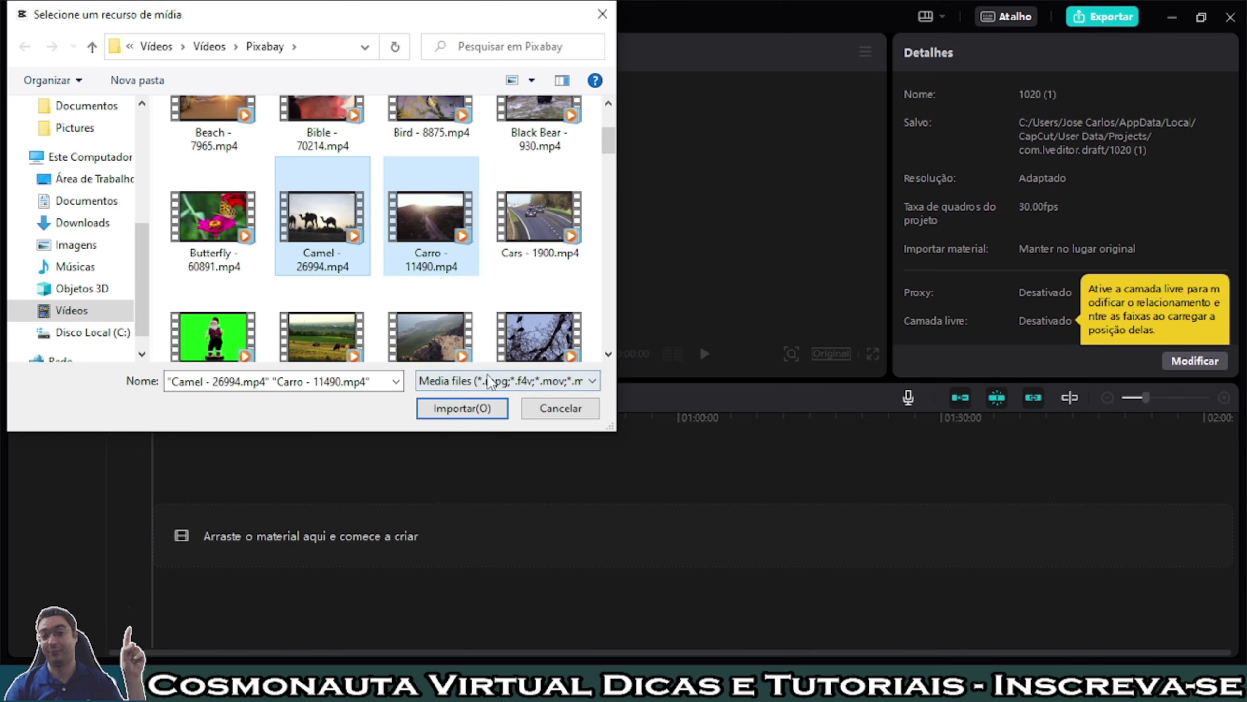
pyautogui.click(466, 413)
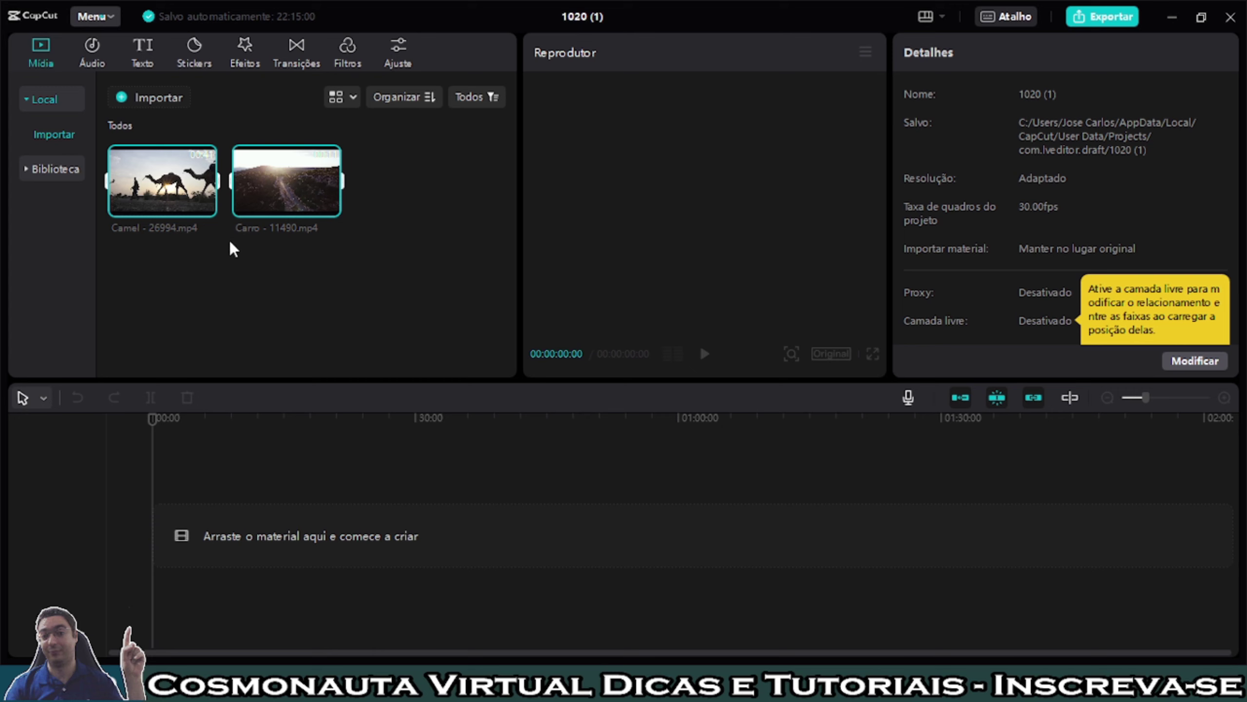
# - Import the additional video Crimea - 13856.mp4 into the project's media
pyautogui.click(152, 101)
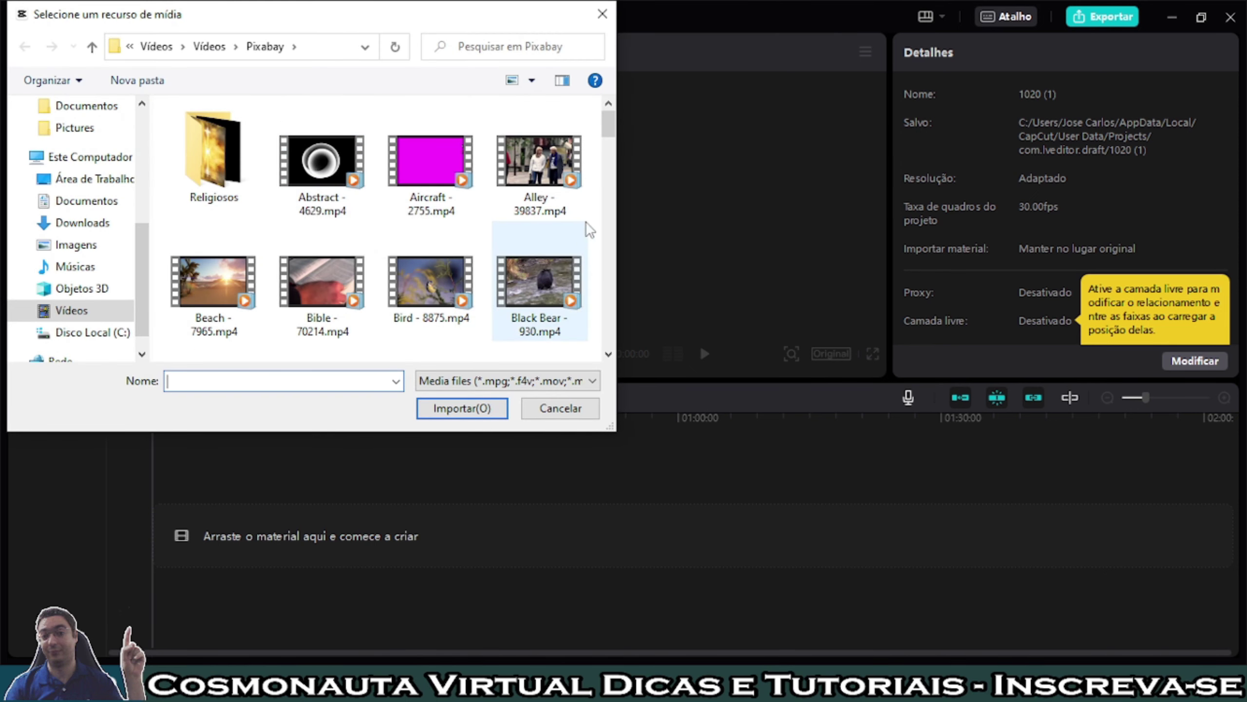
pyautogui.moveTo(609, 123); pyautogui.dragTo(609, 164)
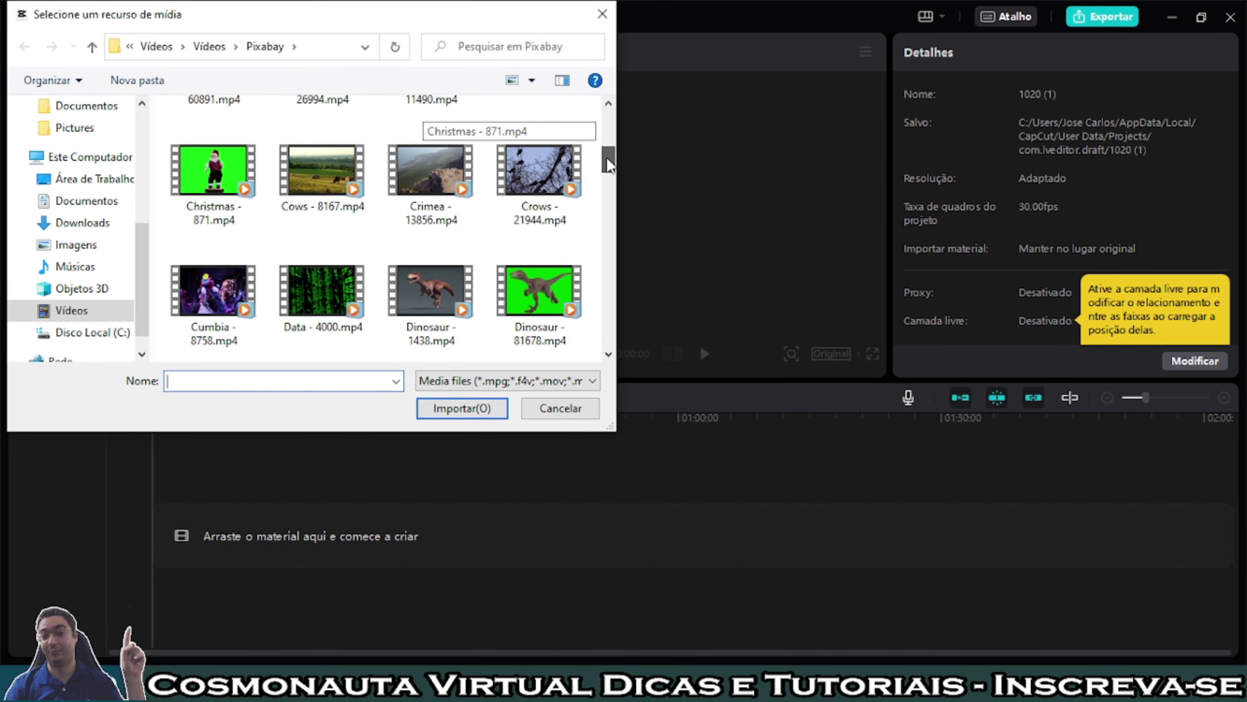
pyautogui.click(411, 186)
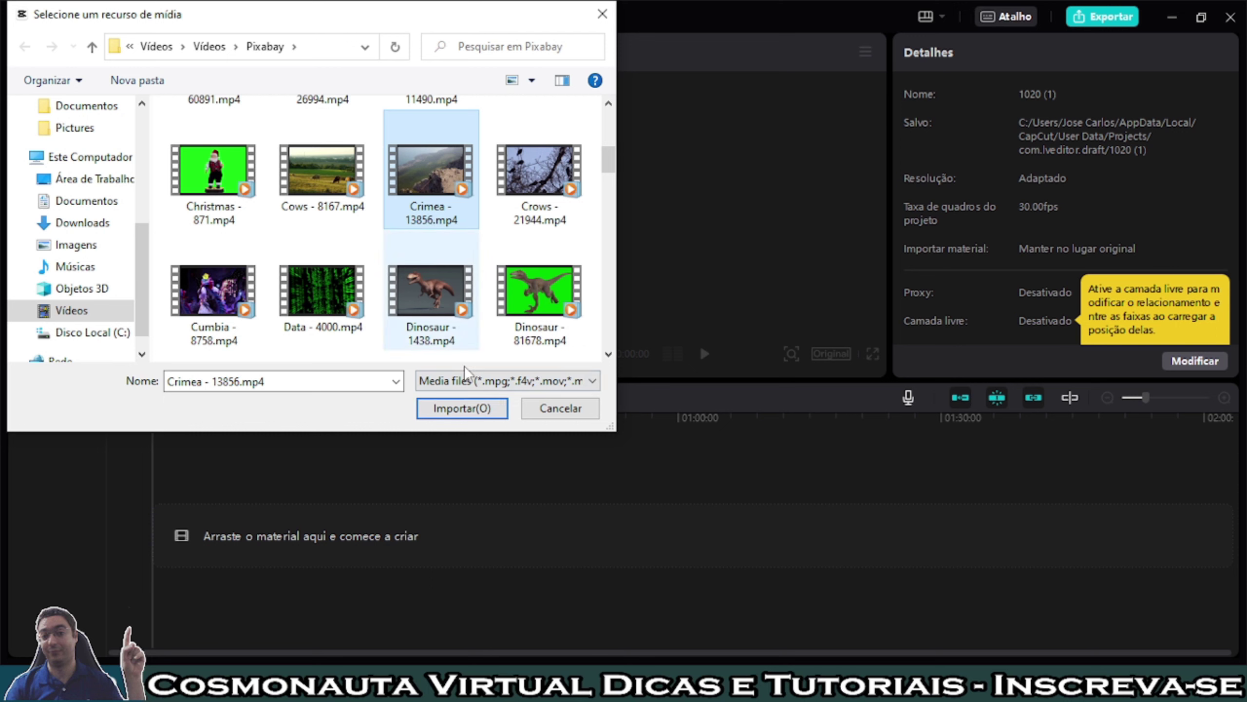
pyautogui.click(460, 410)
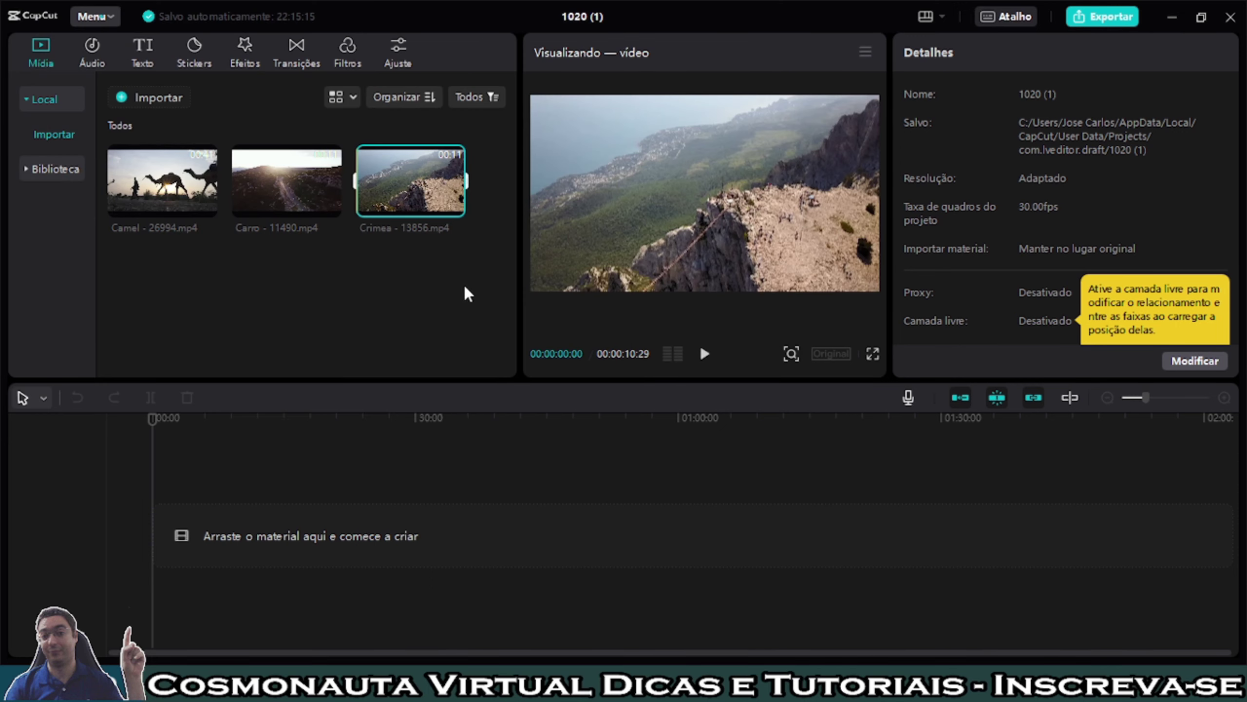
# - Preview the imported Carro, Camel and Crimea clips in the player, widening the player area slightly
pyautogui.click(322, 178)
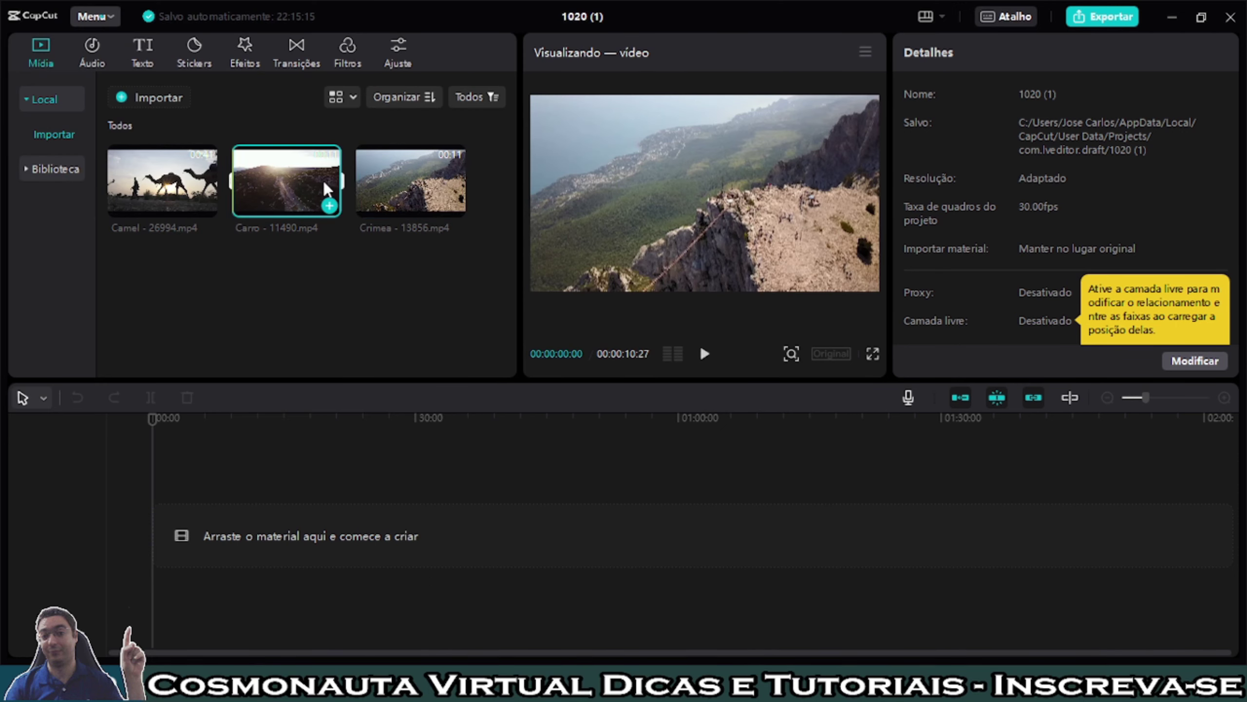
pyautogui.click(201, 181)
pyautogui.click(312, 173)
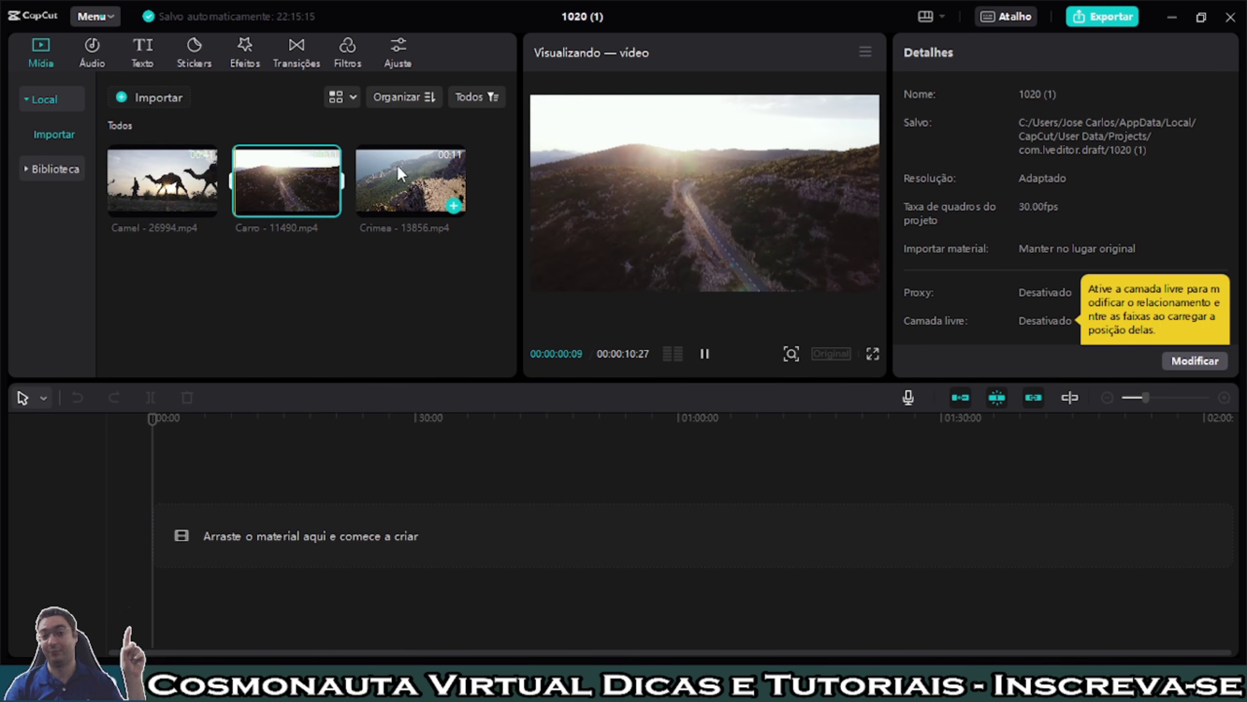
pyautogui.click(399, 179)
pyautogui.click(164, 182)
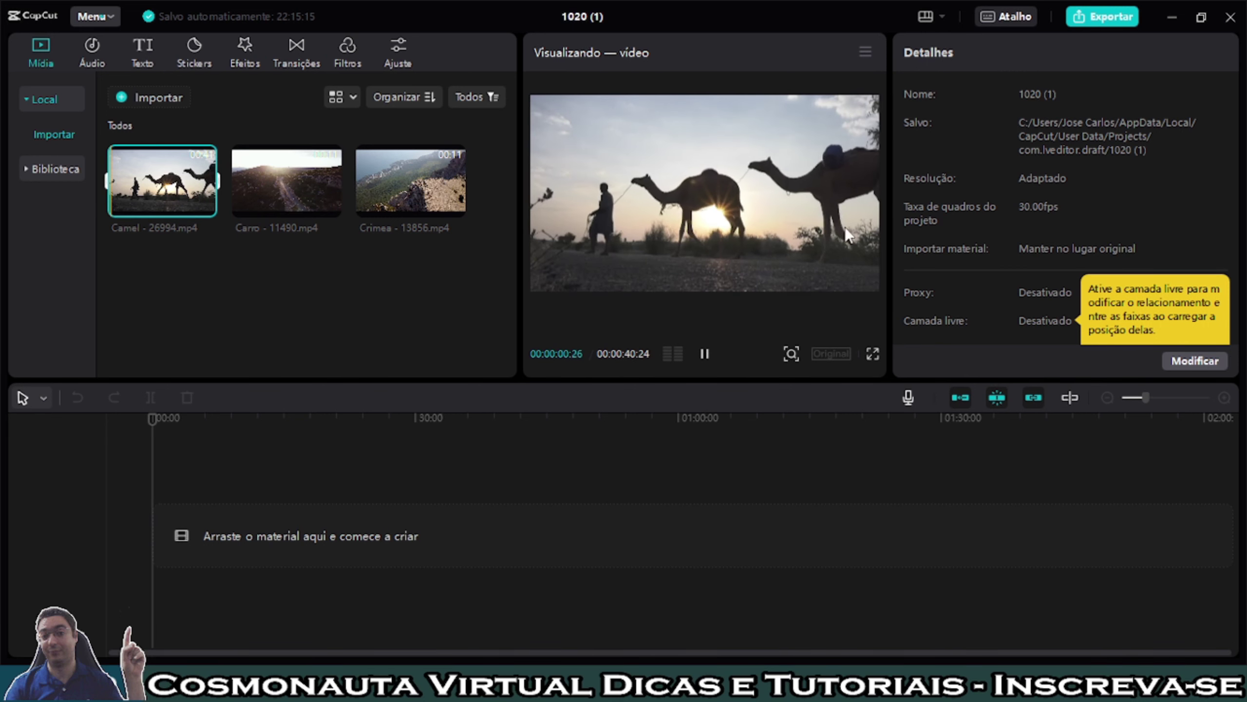
pyautogui.moveTo(890, 196); pyautogui.dragTo(965, 203)
pyautogui.press('space')
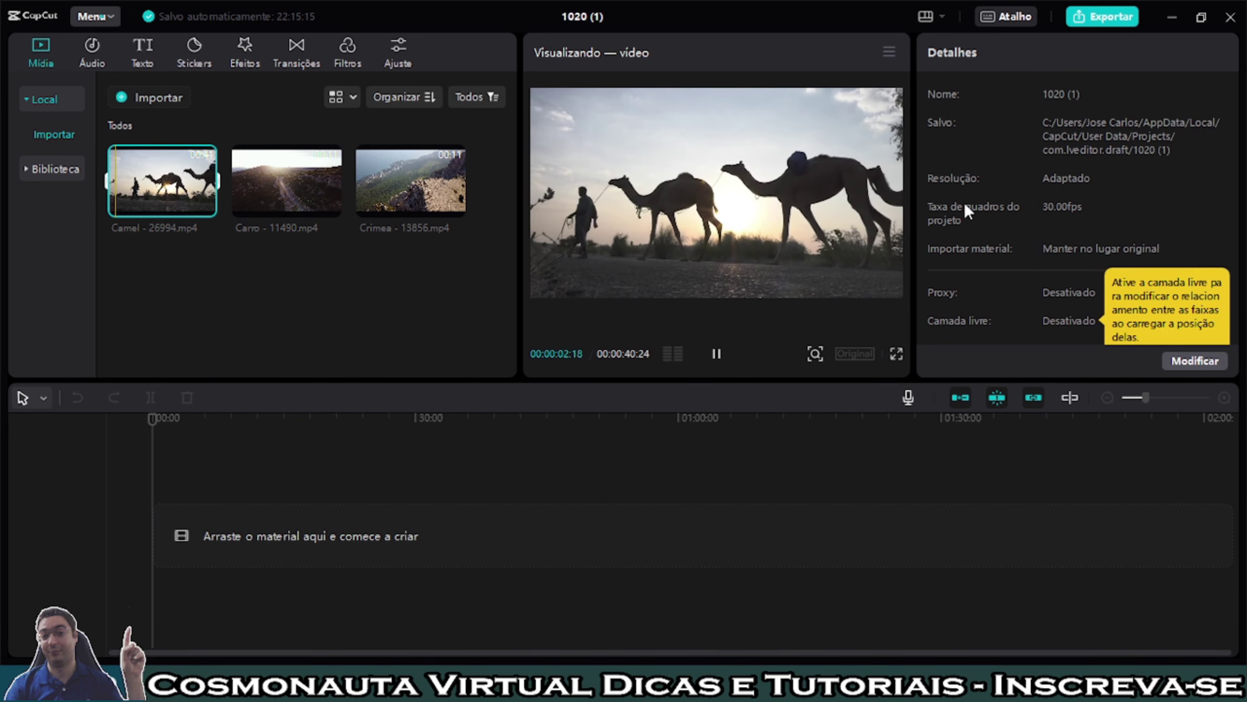
pyautogui.click(312, 195)
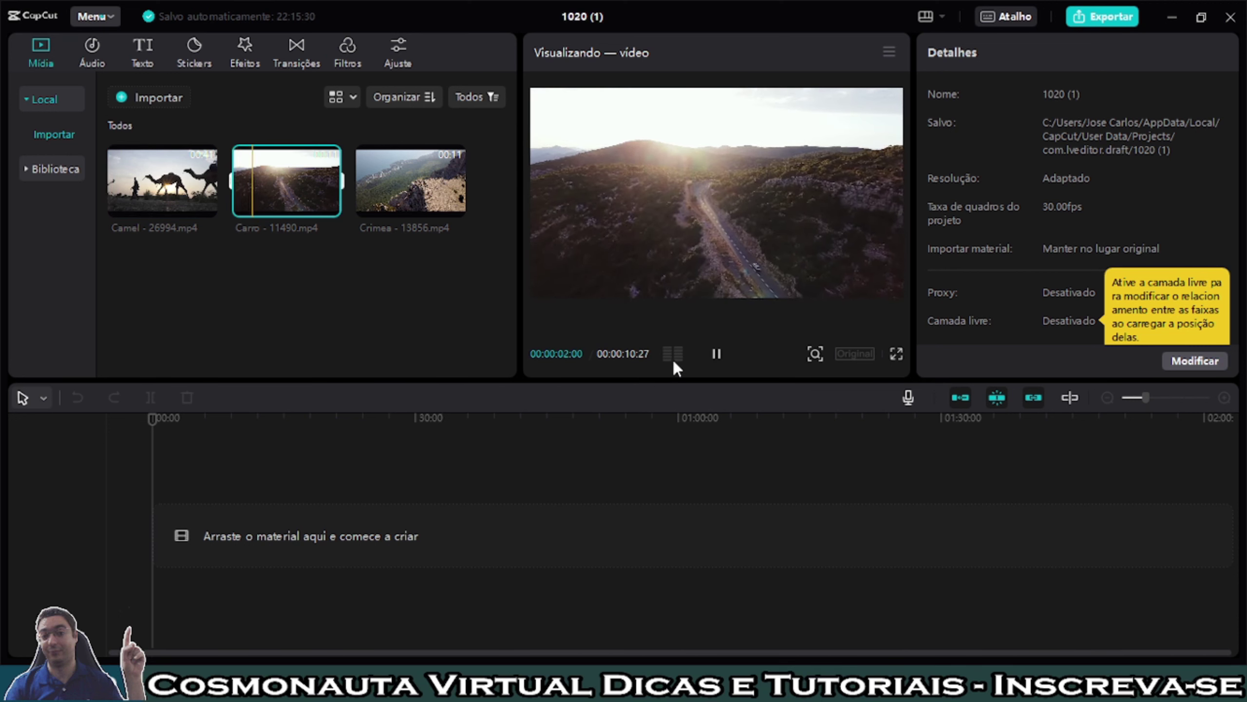
pyautogui.click(716, 354)
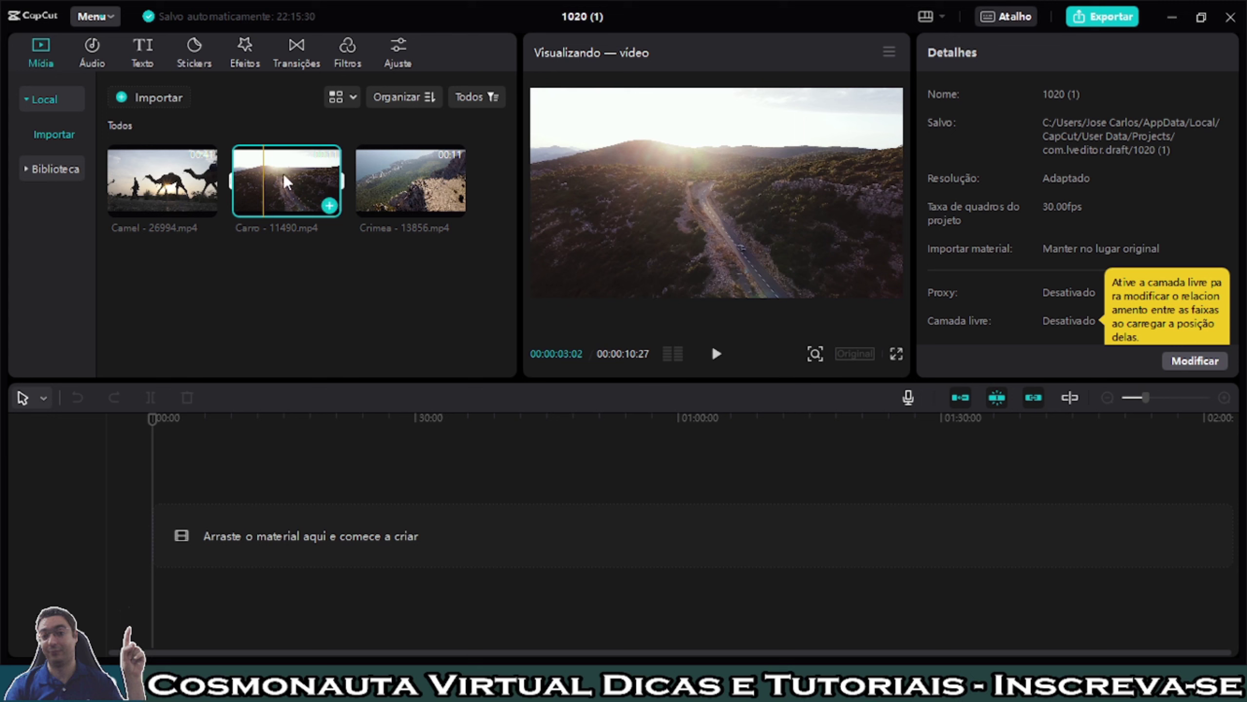
# - Add the Carro - 11490.mp4 clip to the start of the timeline and look through its basic video properties
pyautogui.moveTo(287, 181); pyautogui.dragTo(182, 541)
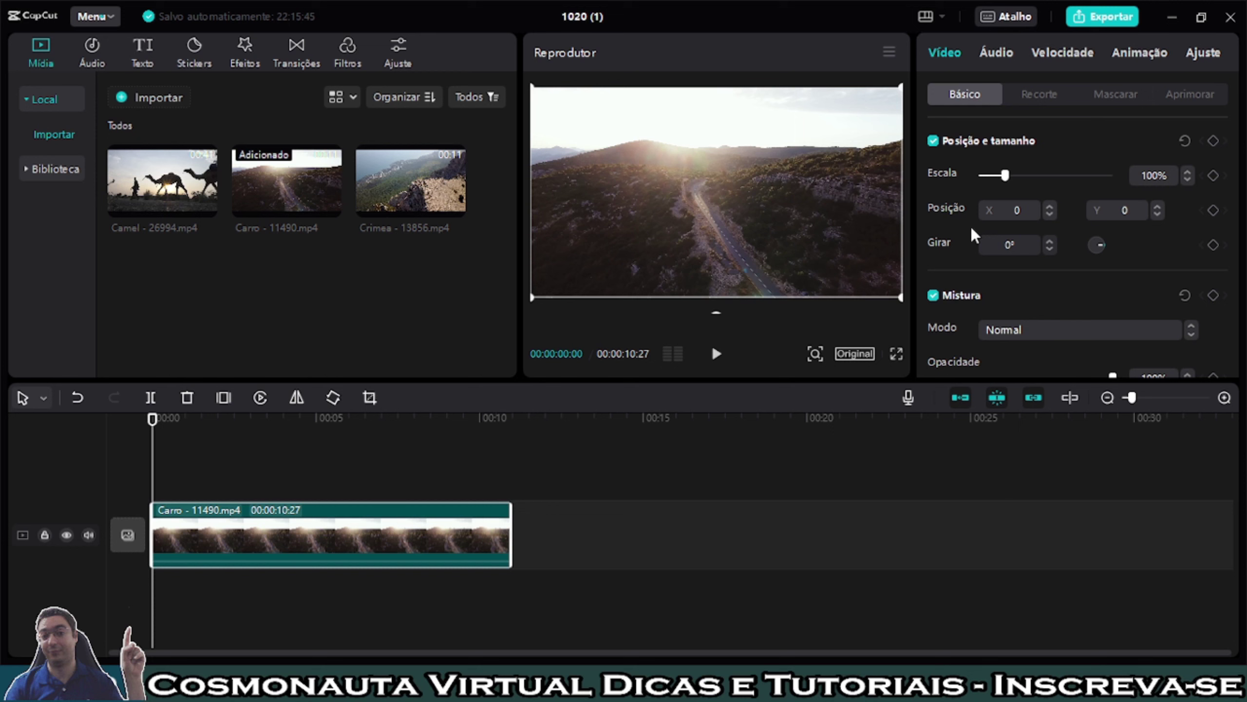
pyautogui.scroll(-3, 1023, 269)
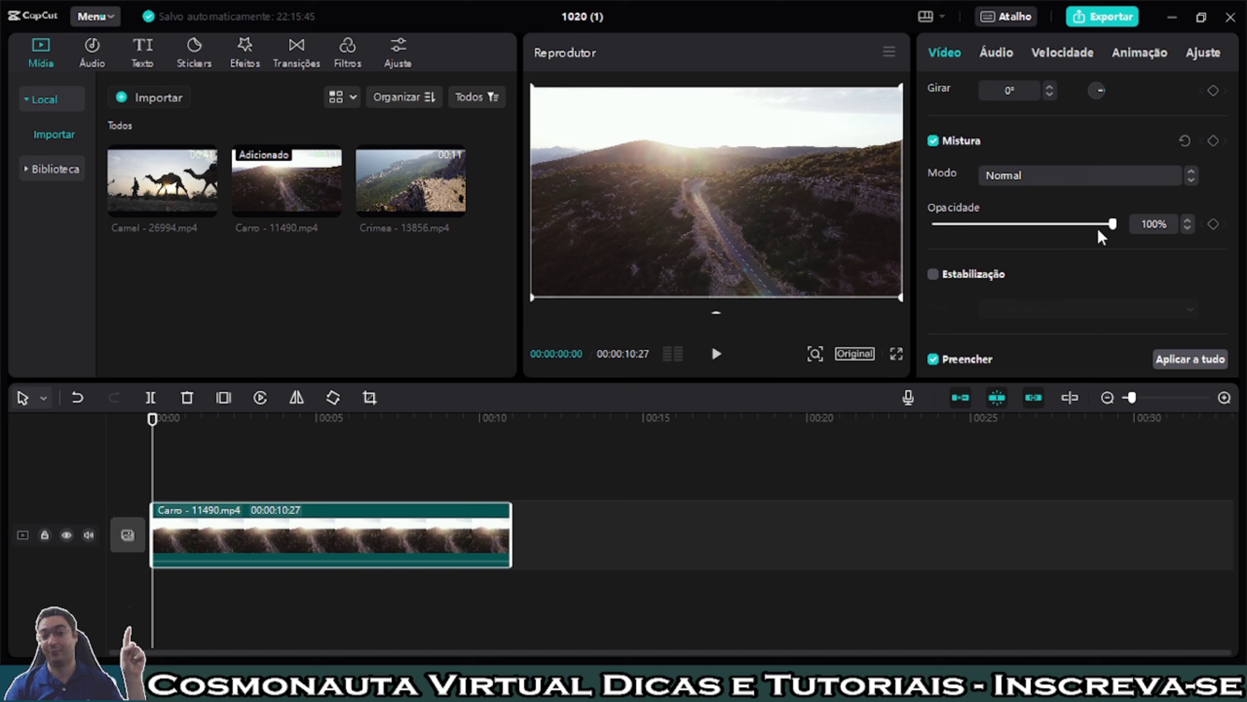
pyautogui.scroll(1, 1094, 251)
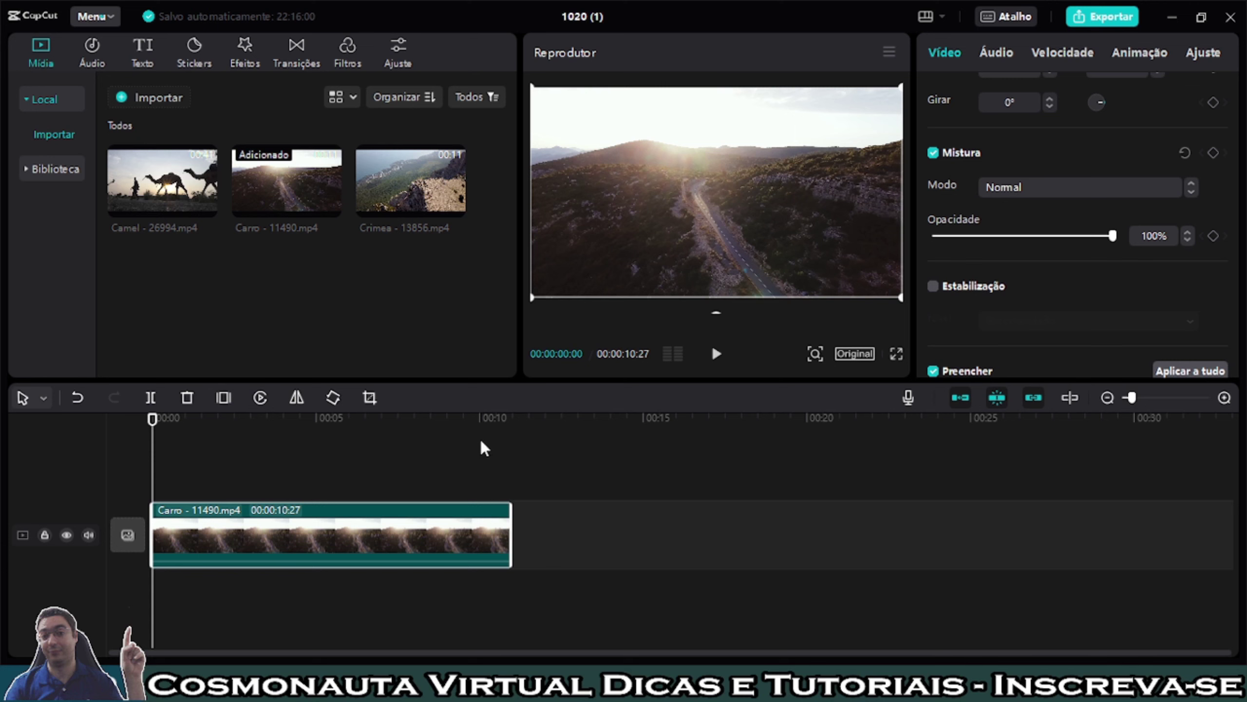
pyautogui.scroll(5, 967, 212)
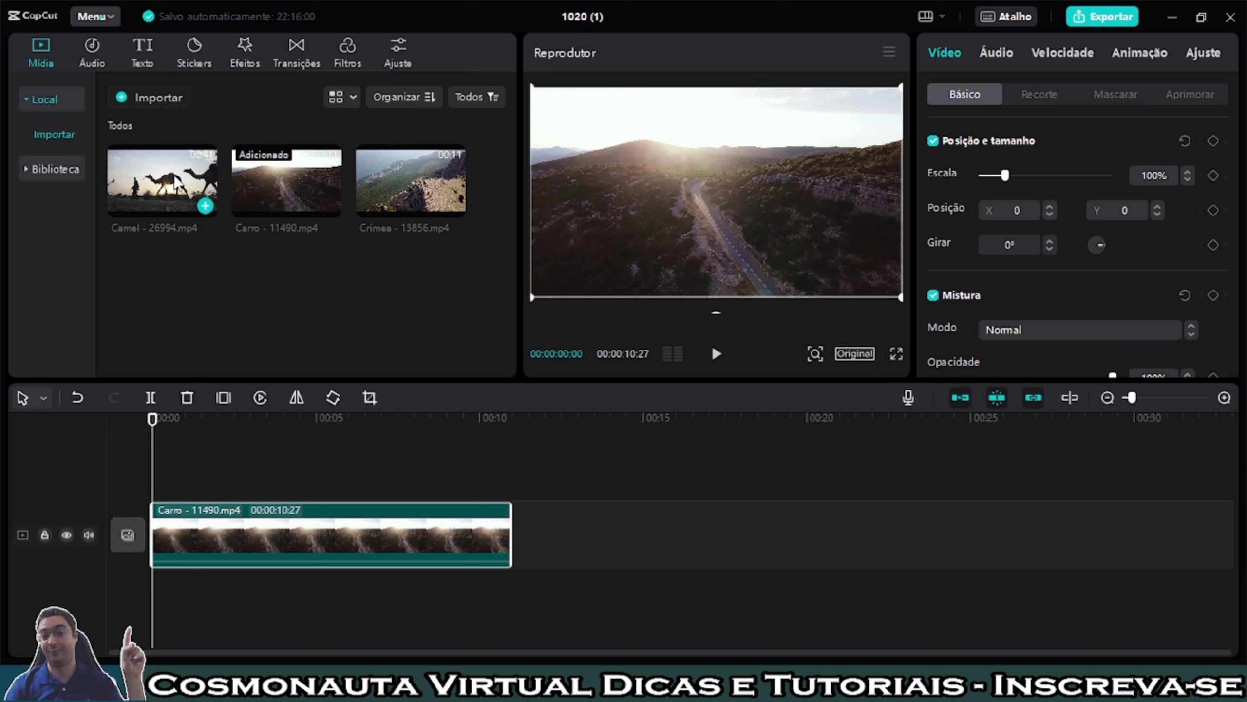
# - Add the Camel - 26994.mp4 clip after the Carro clip, and delete the Carro clip from the timeline
pyautogui.moveTo(186, 185); pyautogui.dragTo(582, 561)
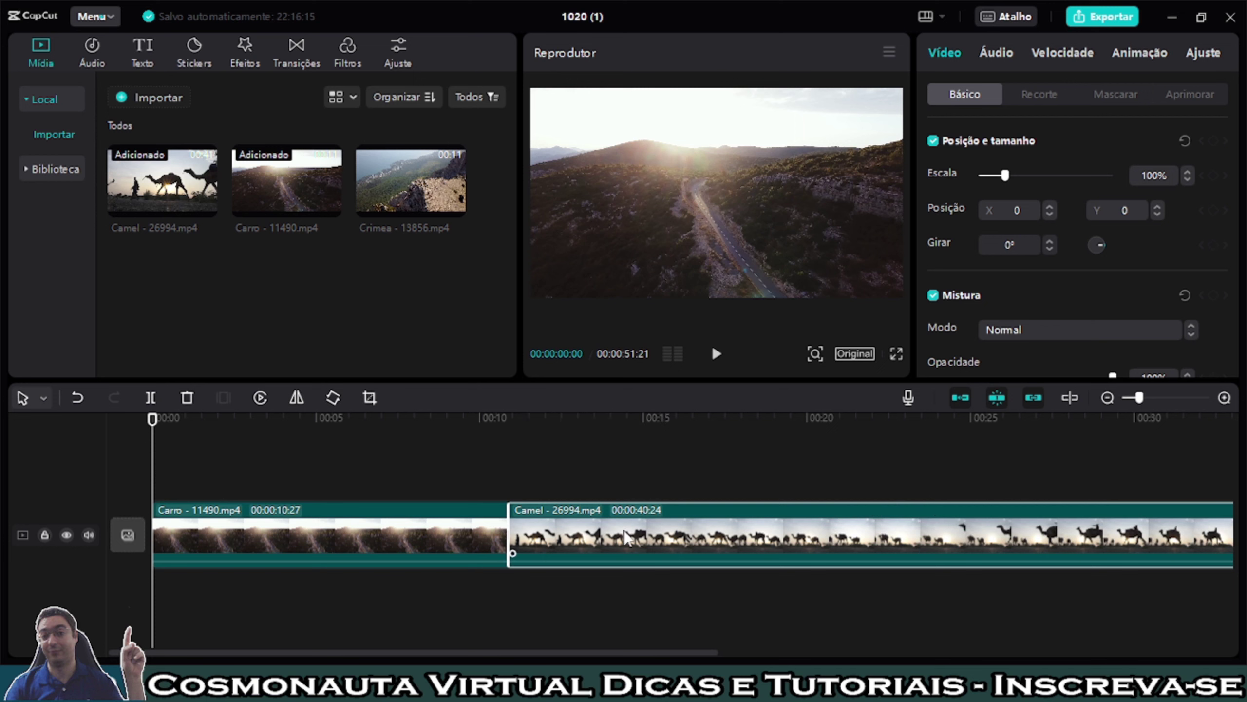
pyautogui.click(407, 549)
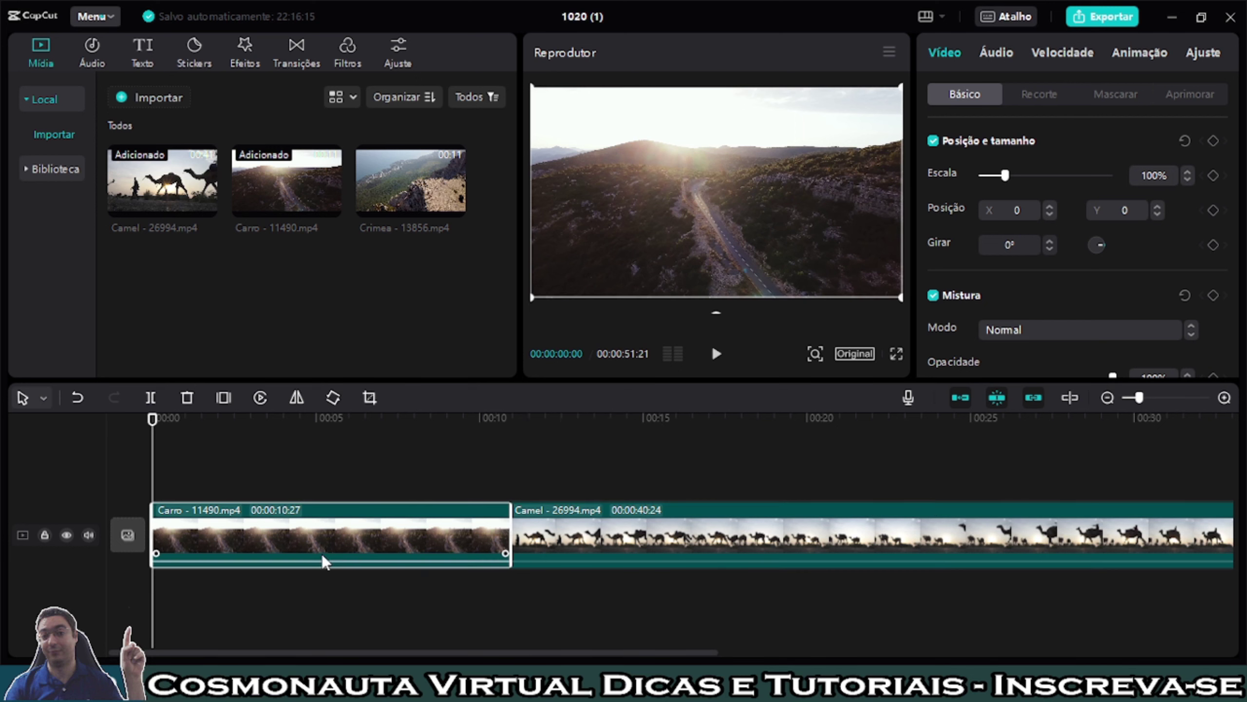
pyautogui.press('Delete')
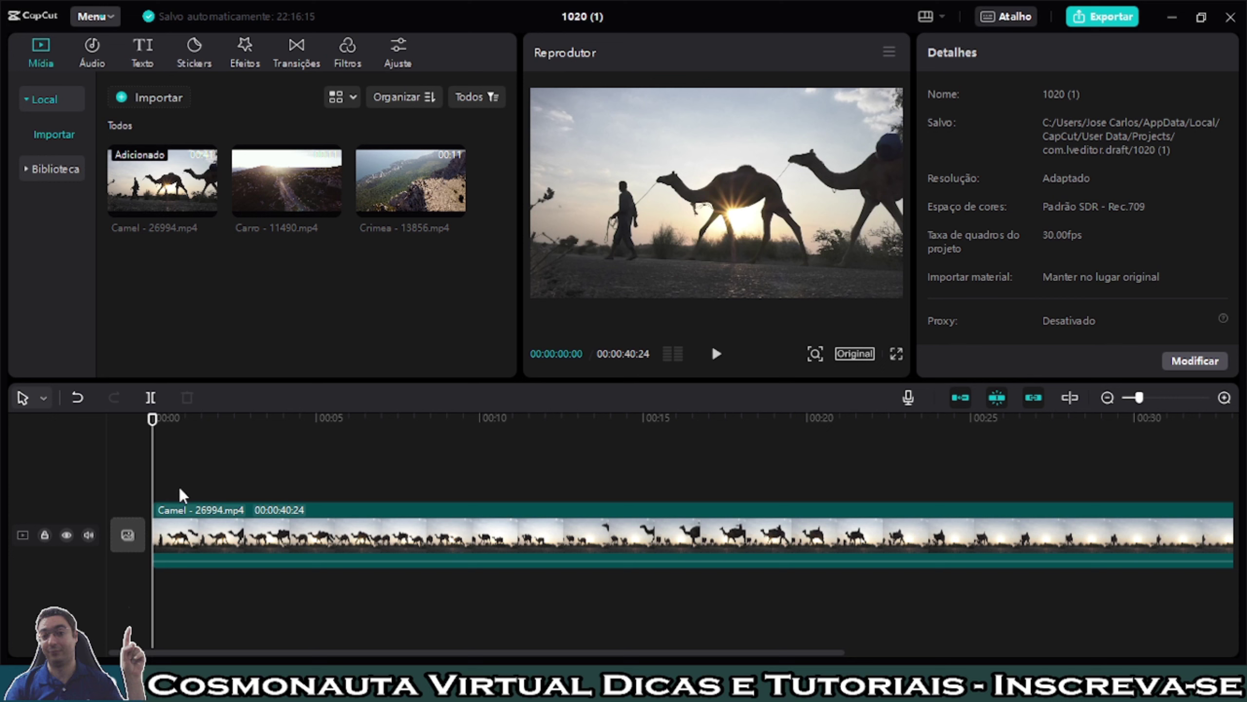
# - Play the camel clip briefly, pause it, and move the playhead to about 00:00:08:20
pyautogui.click(715, 361)
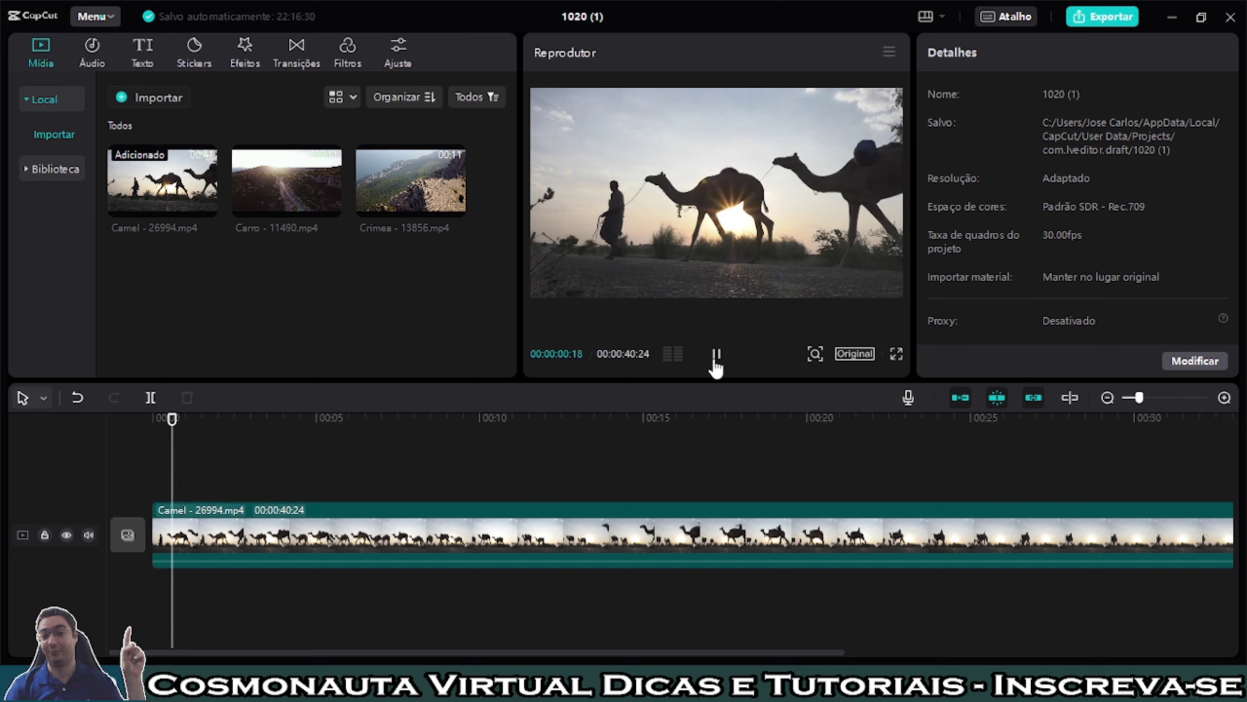
pyautogui.click(714, 361)
pyautogui.moveTo(176, 426); pyautogui.dragTo(469, 486)
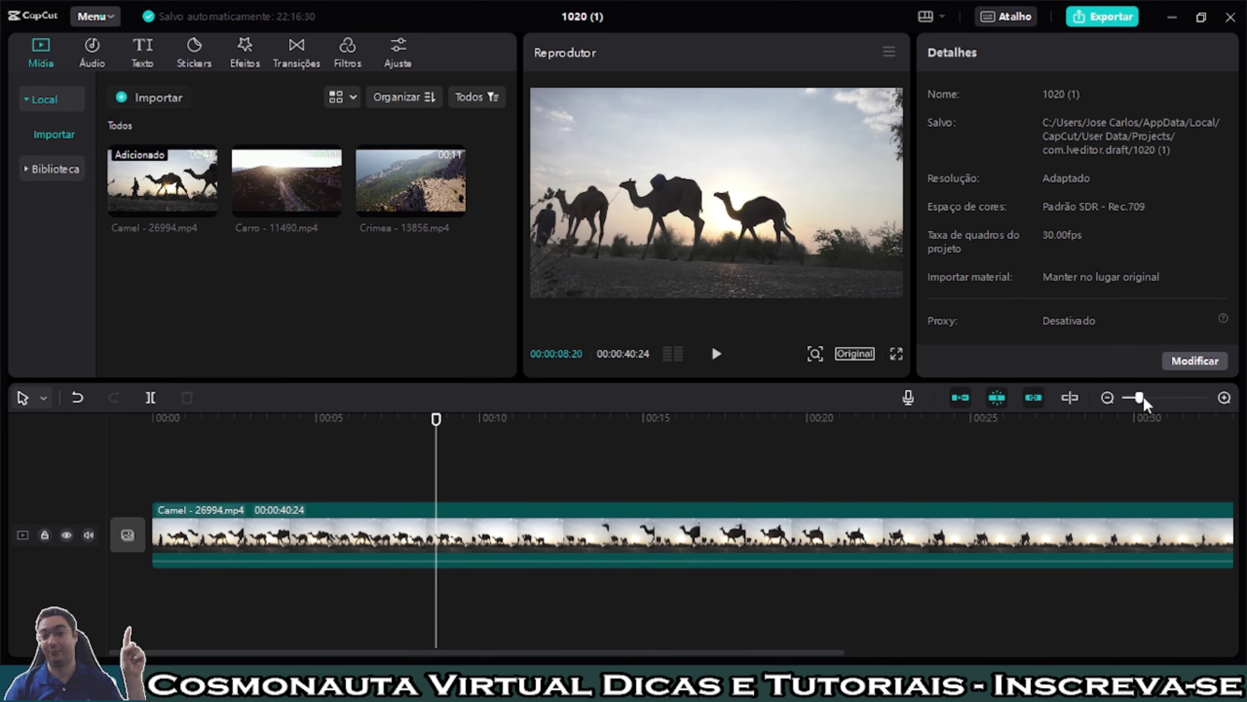
# - Place the Crimea - 13856.mp4 clip on a new track above the camel clip, starting at about 35 seconds
pyautogui.moveTo(1138, 399); pyautogui.dragTo(1132, 399)
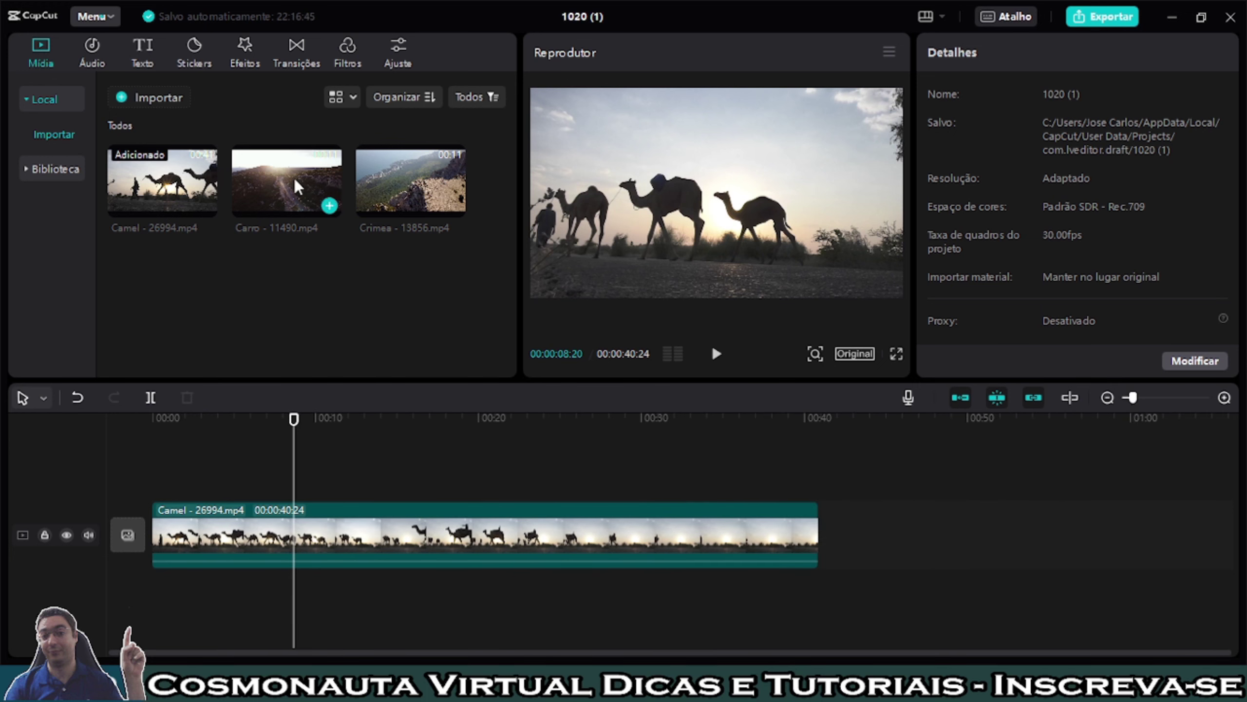
pyautogui.moveTo(410, 183); pyautogui.dragTo(668, 486)
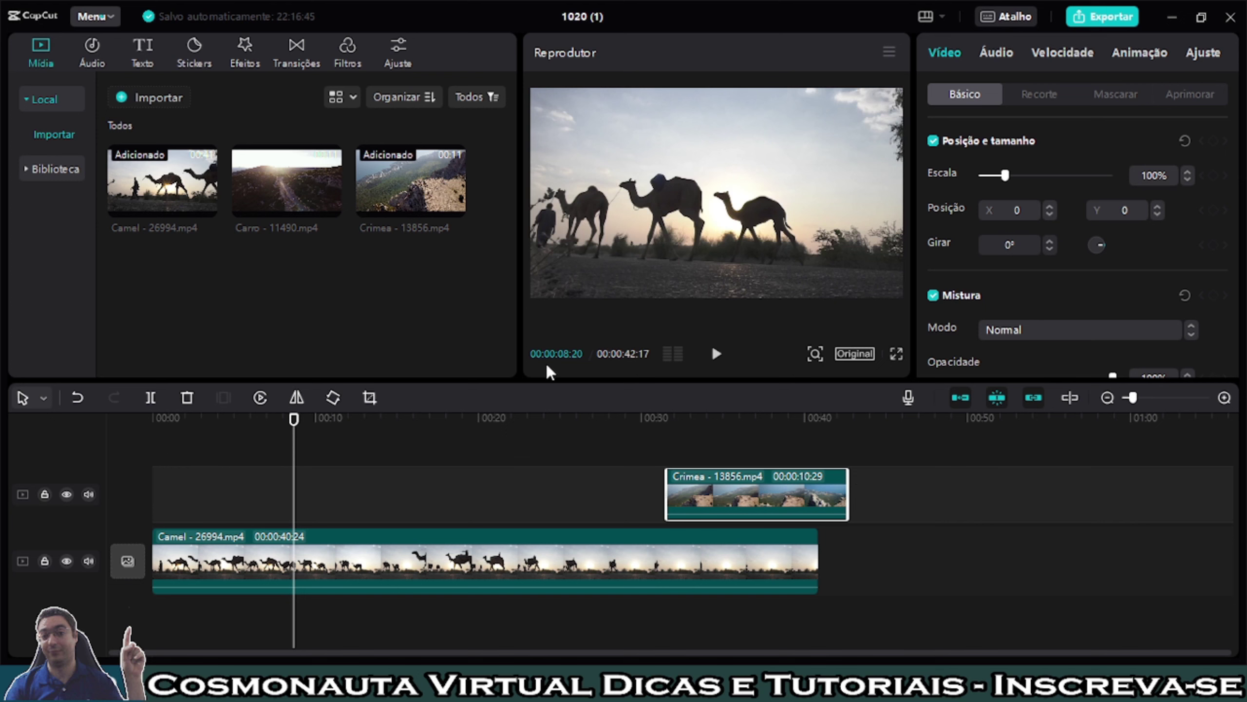
pyautogui.moveTo(768, 504); pyautogui.dragTo(819, 487)
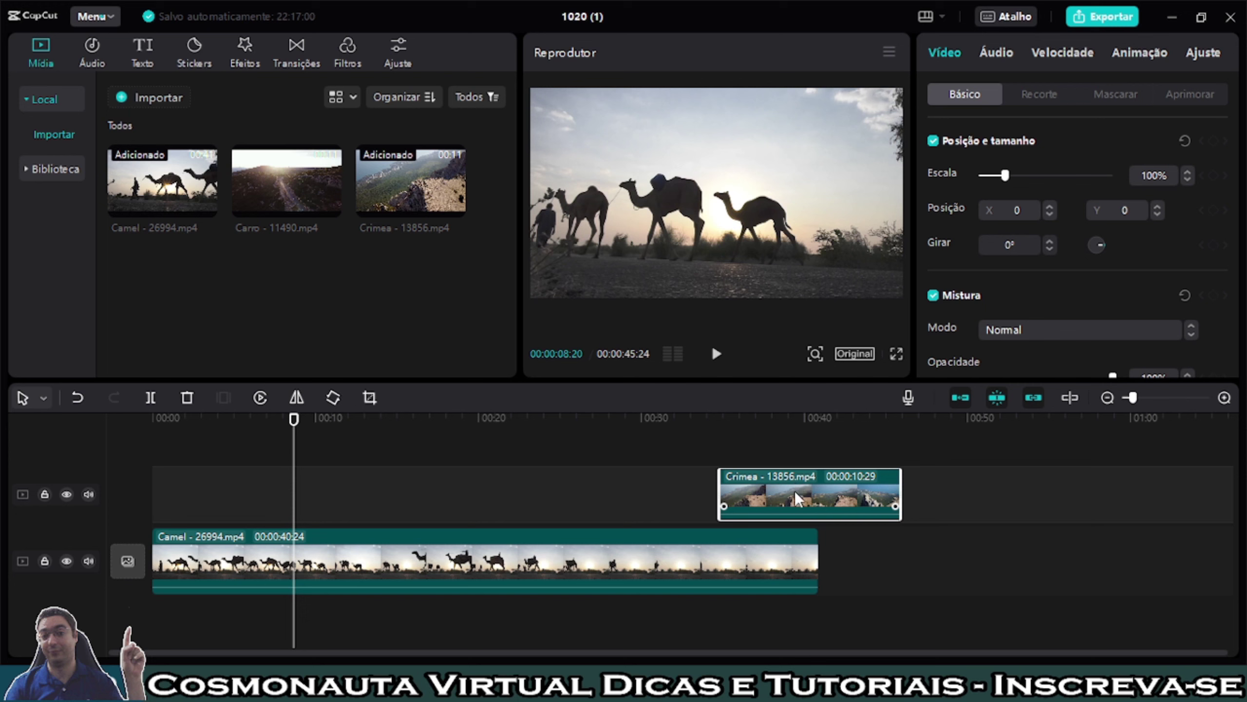
# - Move the Crimea clip to the start of its track and delete the camel clip from the main track
pyautogui.moveTo(810, 487); pyautogui.dragTo(234, 488)
pyautogui.click(342, 565)
pyautogui.press('Delete')
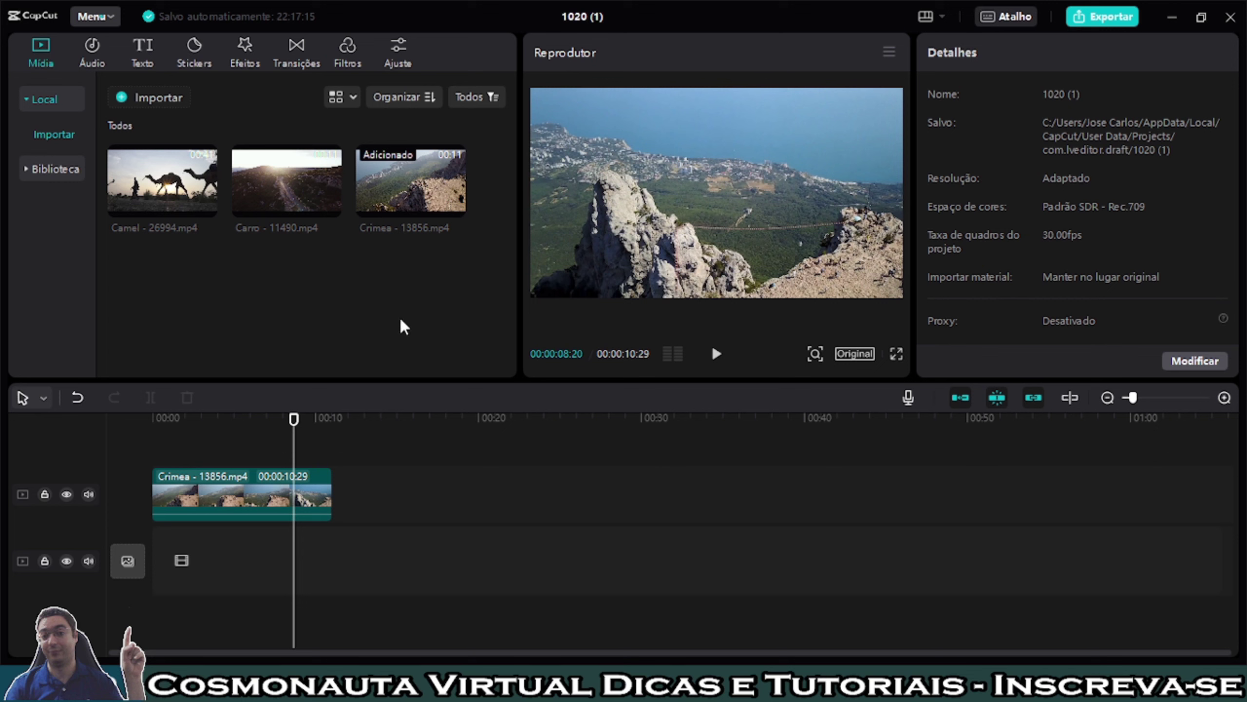
# - Open the export settings and try to enable watermark removal, dismissing the sign-in dialog
pyautogui.click(1101, 18)
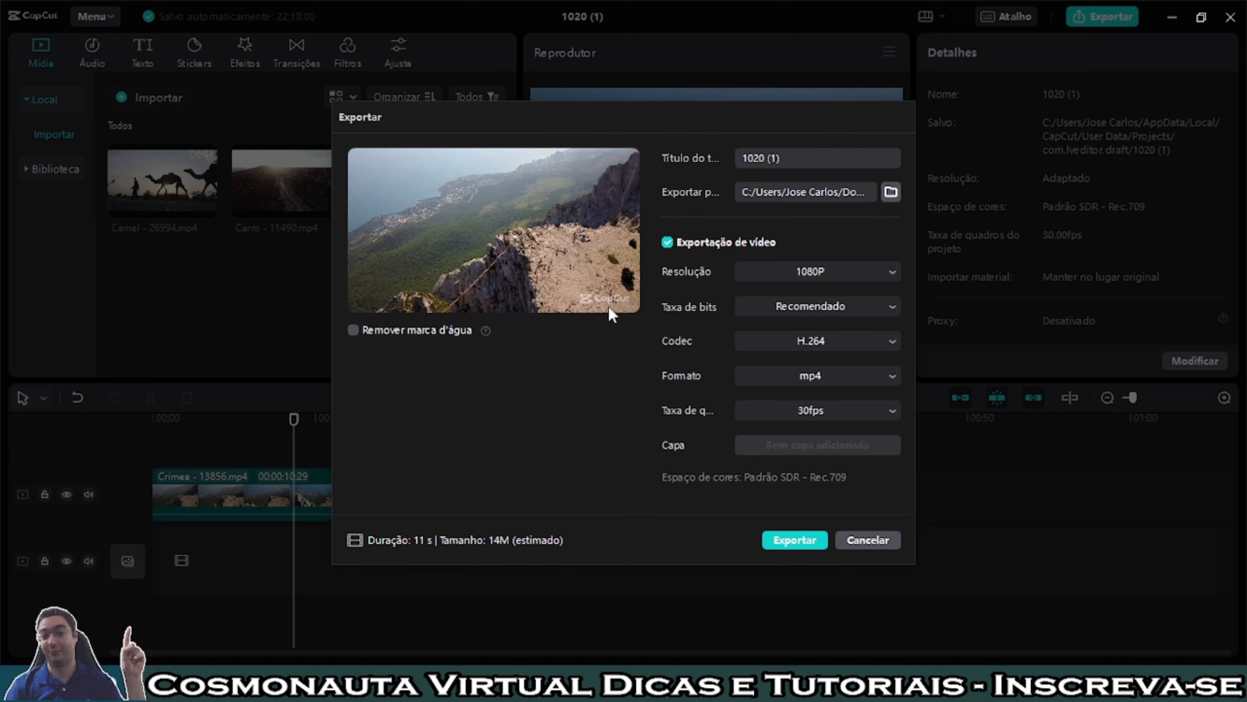
pyautogui.click(353, 330)
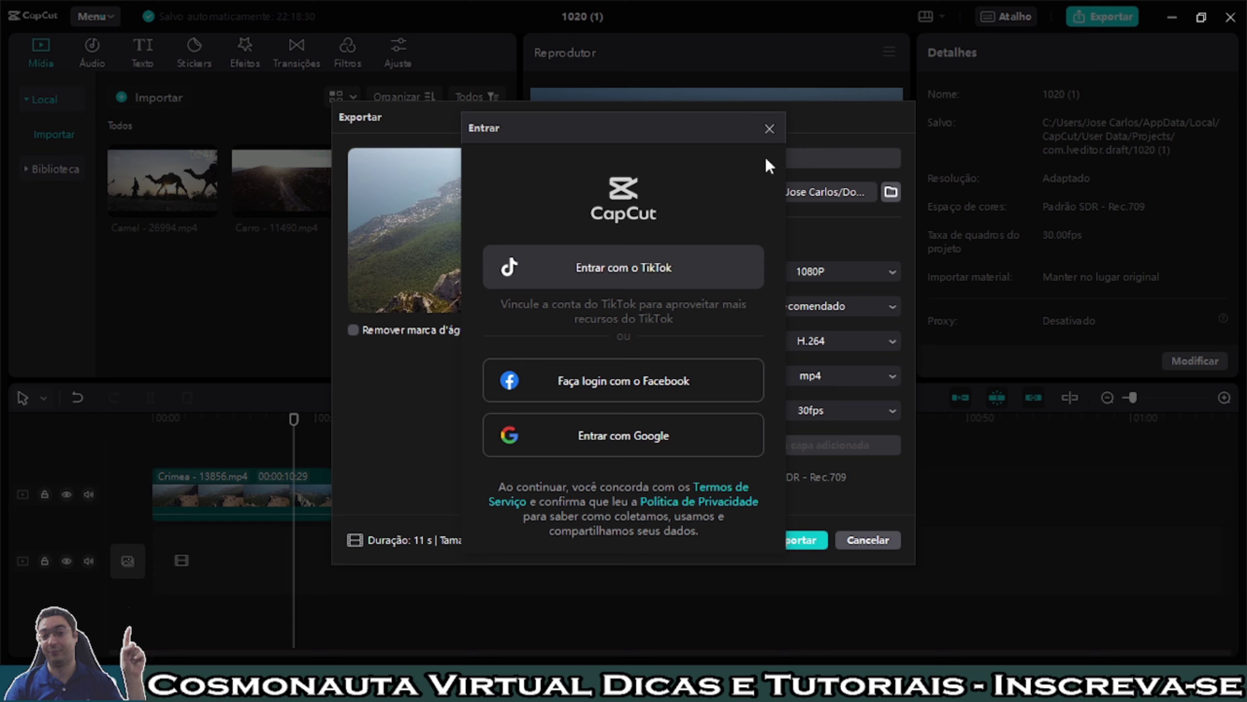
pyautogui.click(770, 129)
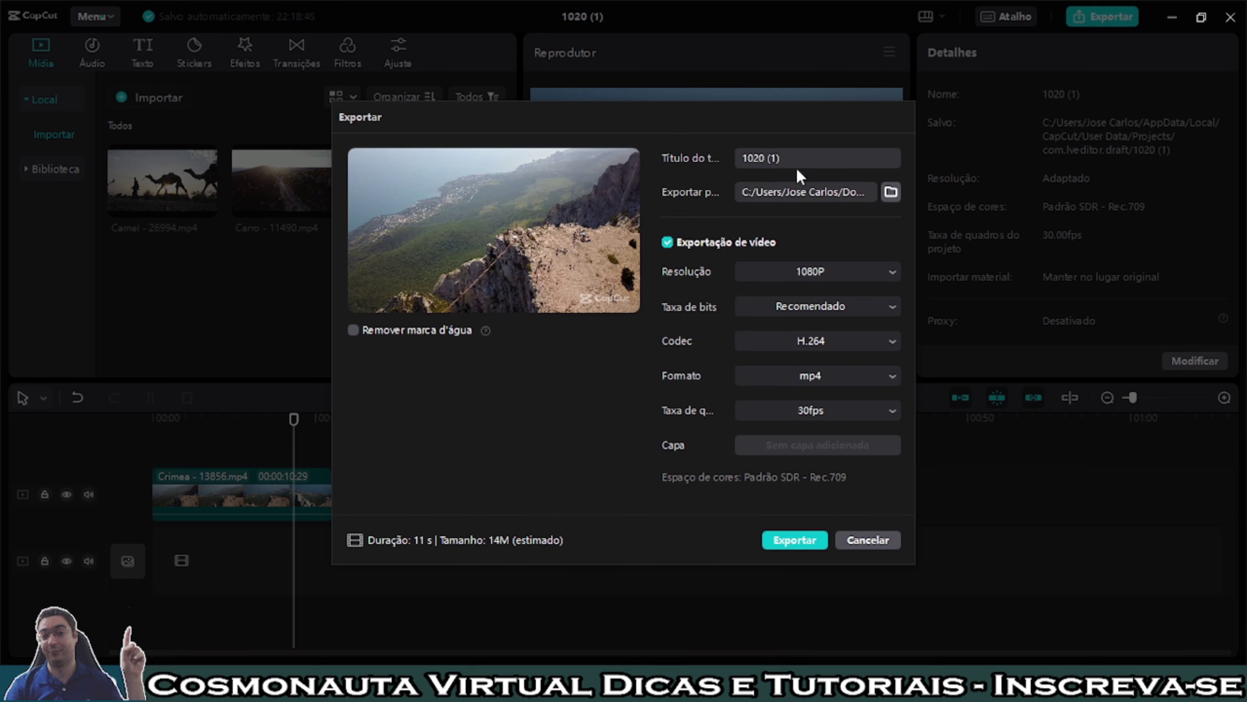
# - Replace the export title with "teste"
pyautogui.press('BackSpace')
pyautogui.press('BackSpace')
pyautogui.press('BackSpace')
pyautogui.press('BackSpace')
pyautogui.press('BackSpace')
pyautogui.press('BackSpace')
pyautogui.press('BackSpace')
pyautogui.write('teste')
# - Set the export destination to the Downloads folder
pyautogui.click(892, 192)
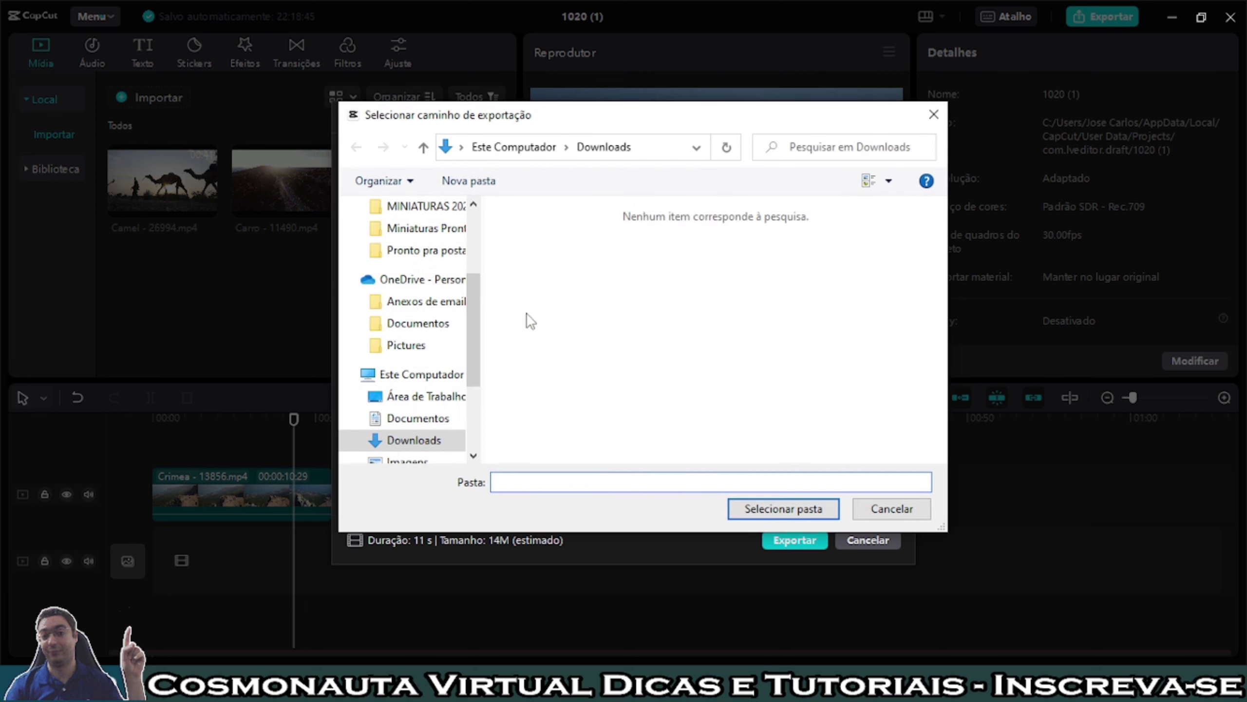
pyautogui.click(417, 442)
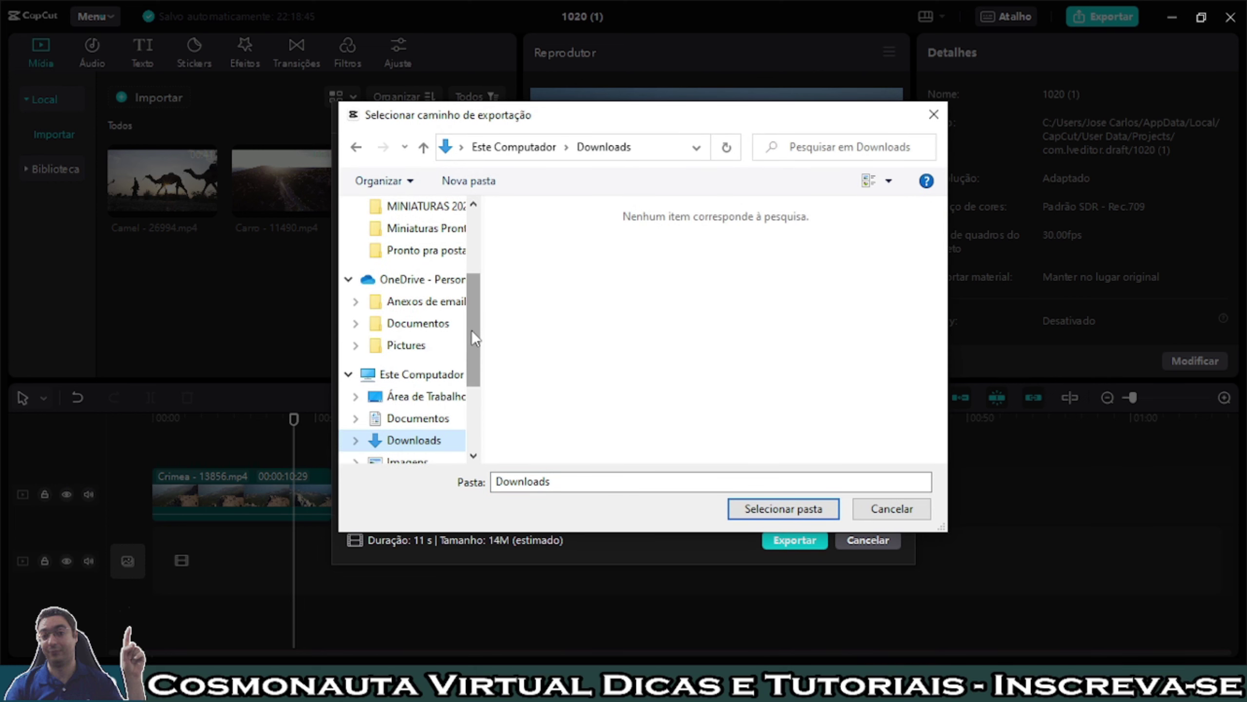
pyautogui.moveTo(472, 330)
pyautogui.mouseDown()
pyautogui.moveTo(465, 362)
pyautogui.moveTo(470, 349)
pyautogui.mouseUp()
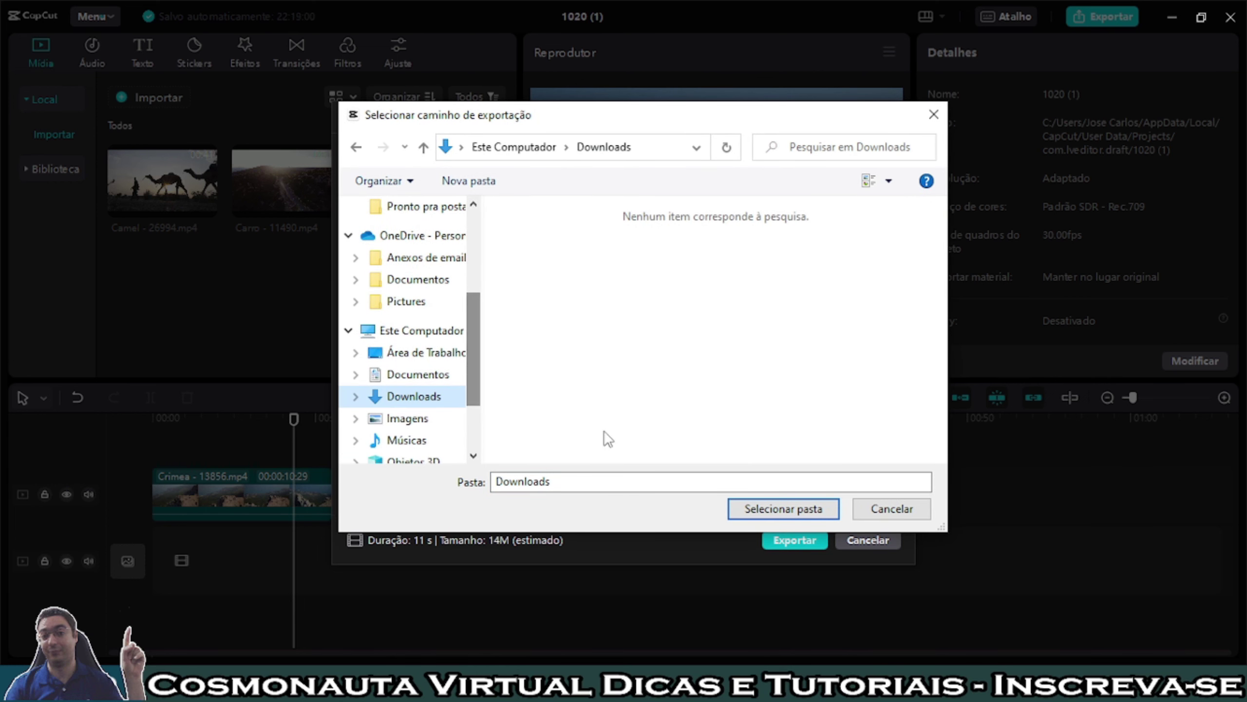
pyautogui.click(780, 509)
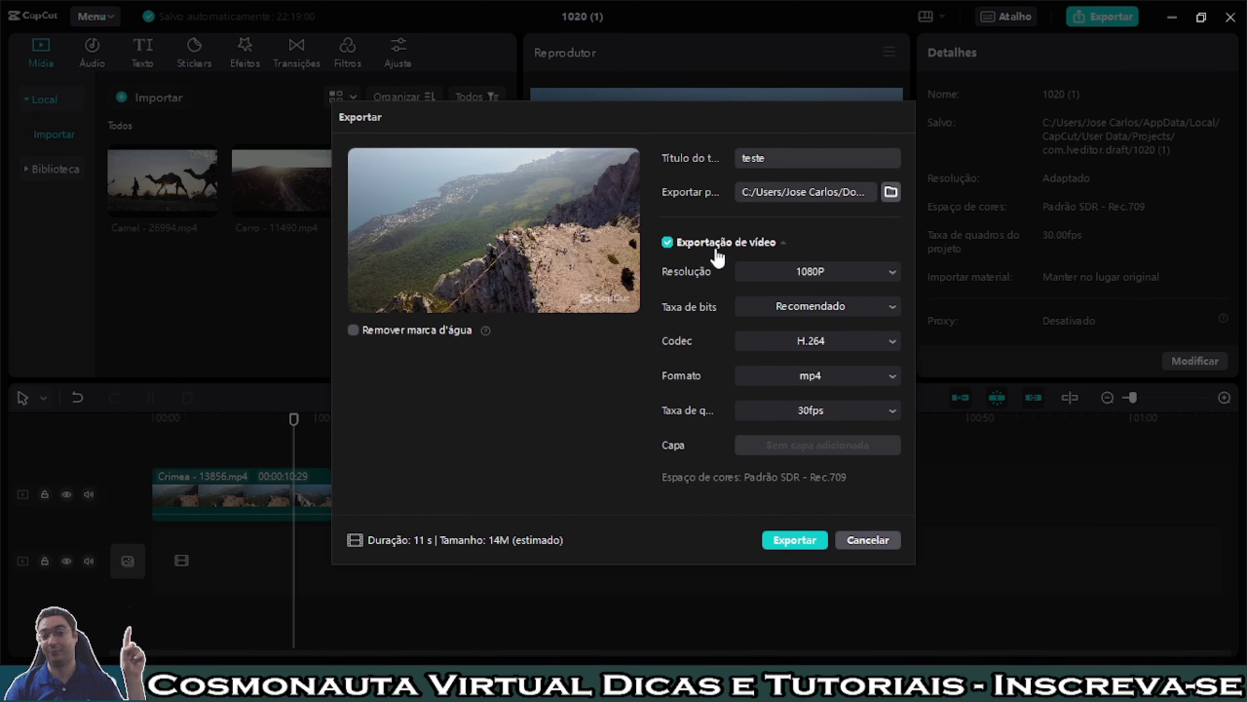
# - Try the 2K export resolution and return the setting to 1080P
pyautogui.click(896, 273)
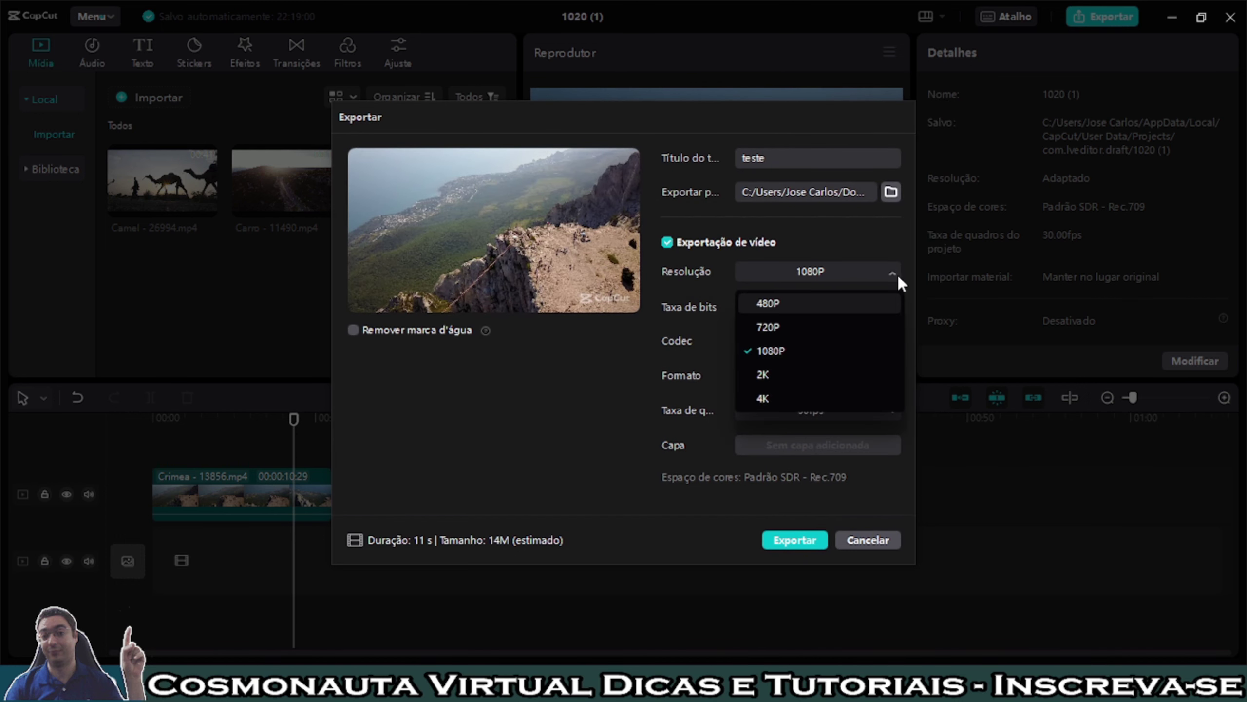
pyautogui.click(769, 372)
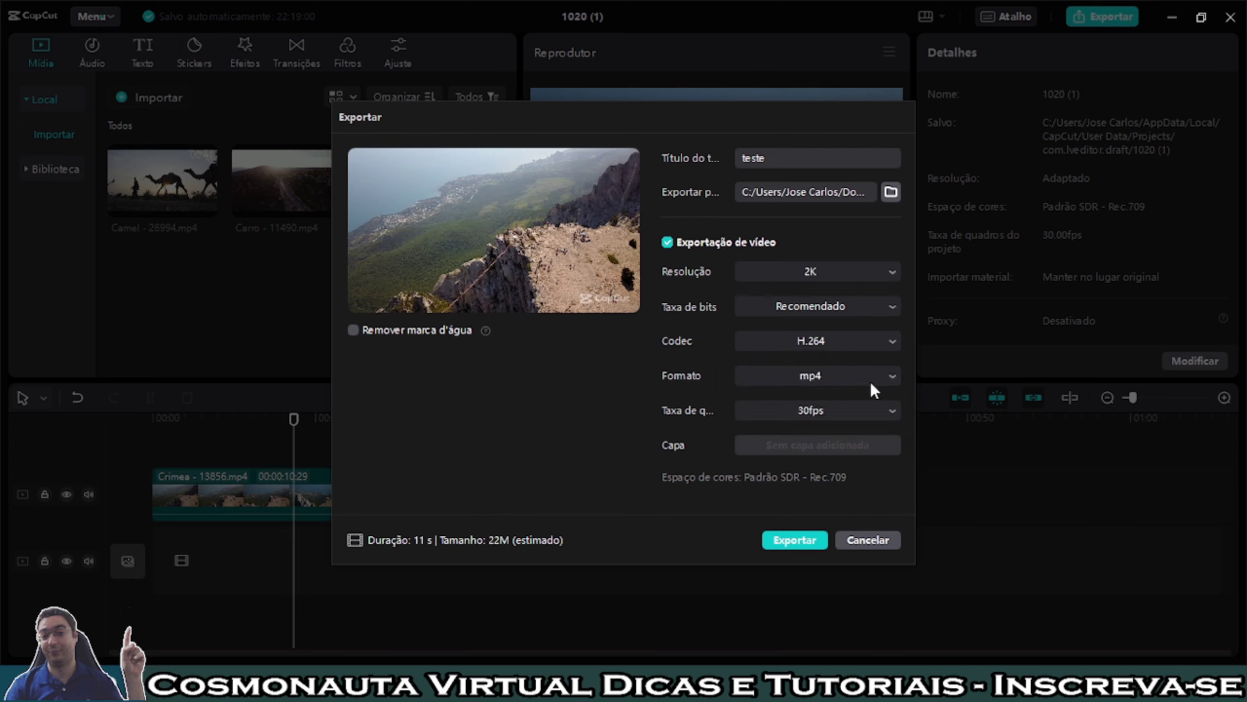
pyautogui.click(889, 275)
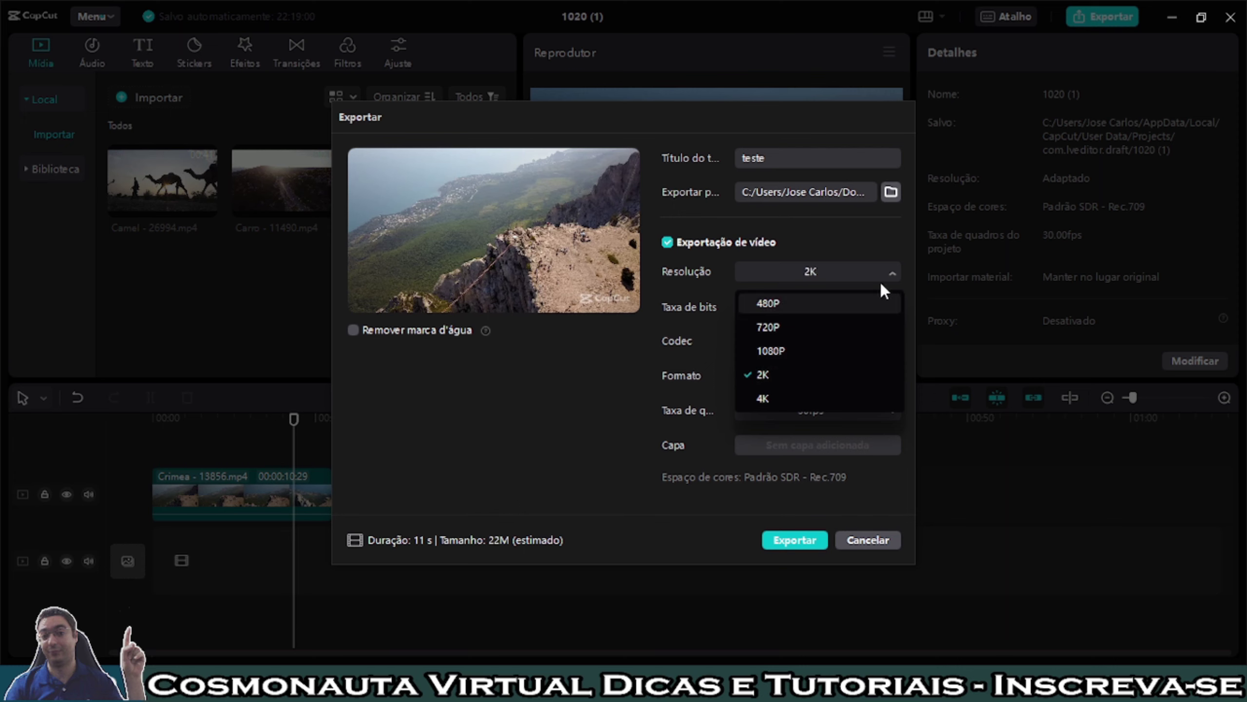
pyautogui.click(774, 352)
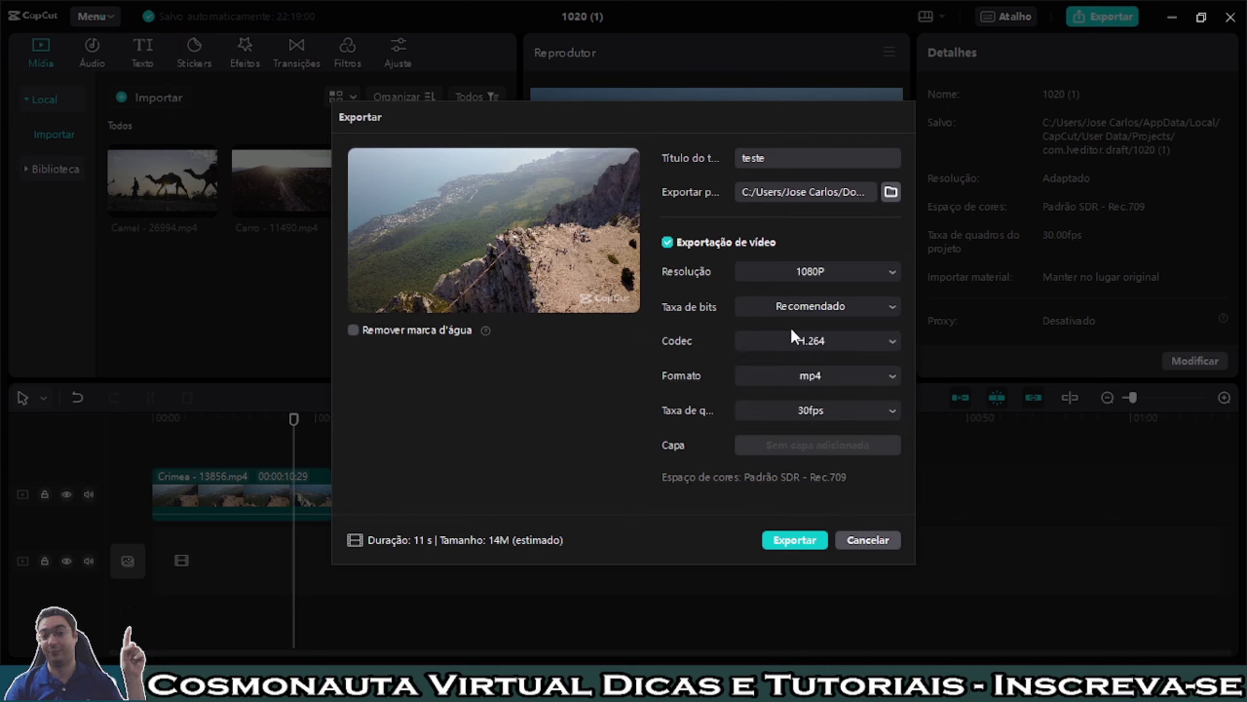
# - Examine the available export choices for resolution, bitrate, codec, format and frame rate
pyautogui.click(894, 276)
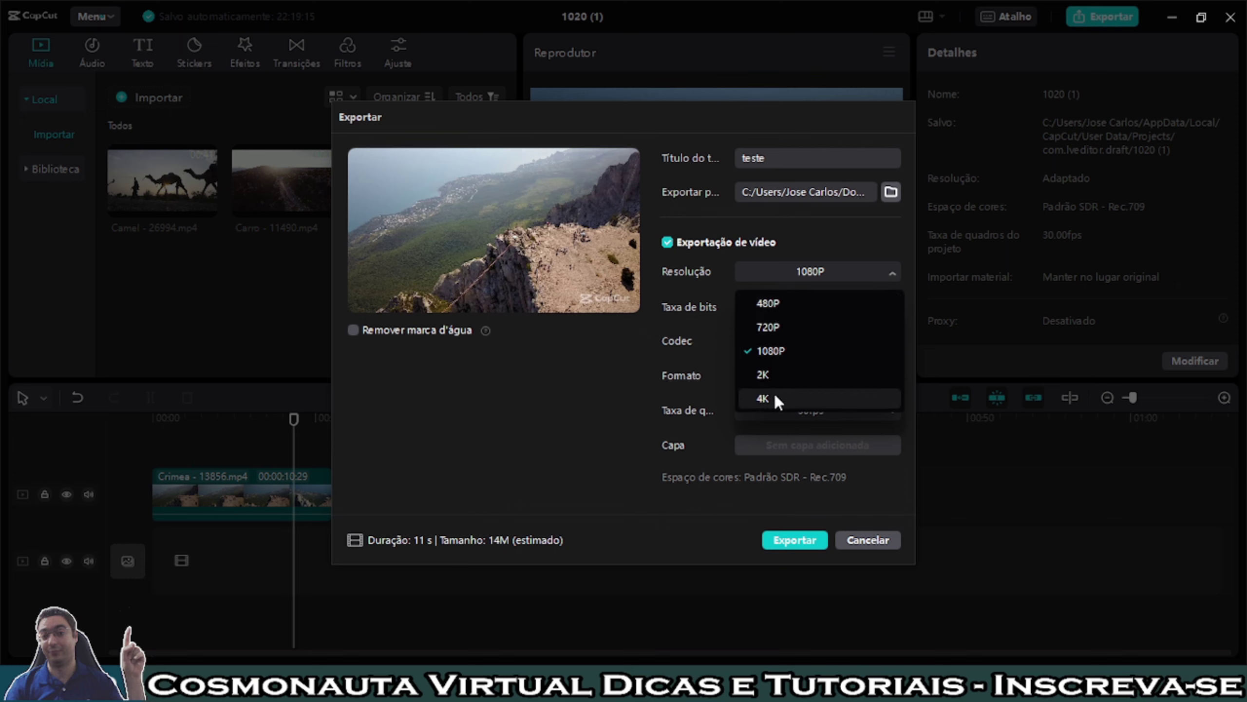
pyautogui.click(846, 234)
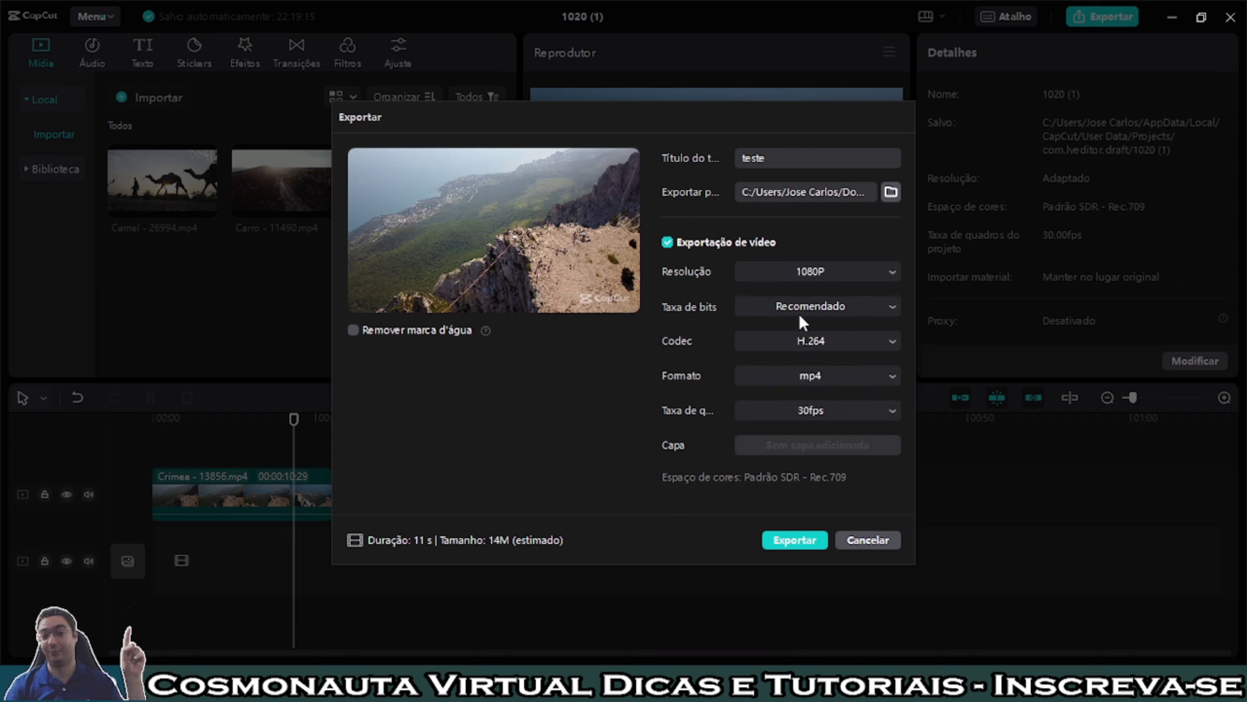
pyautogui.click(881, 307)
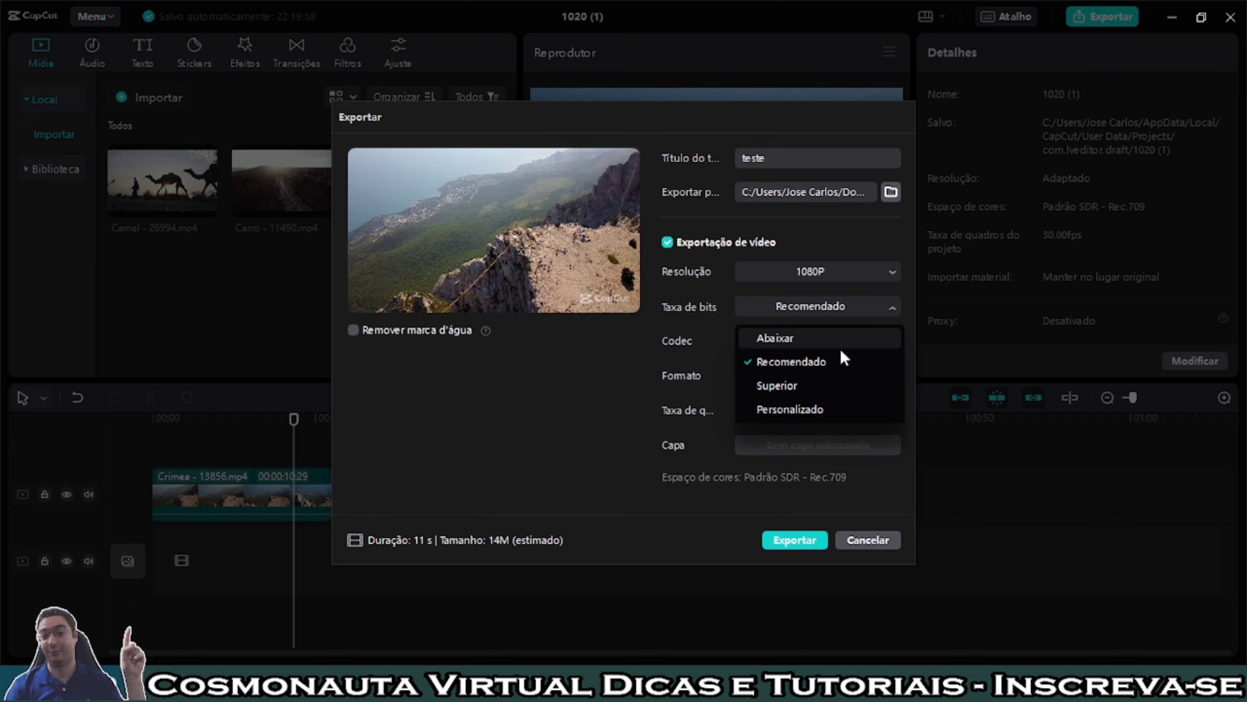
pyautogui.click(545, 390)
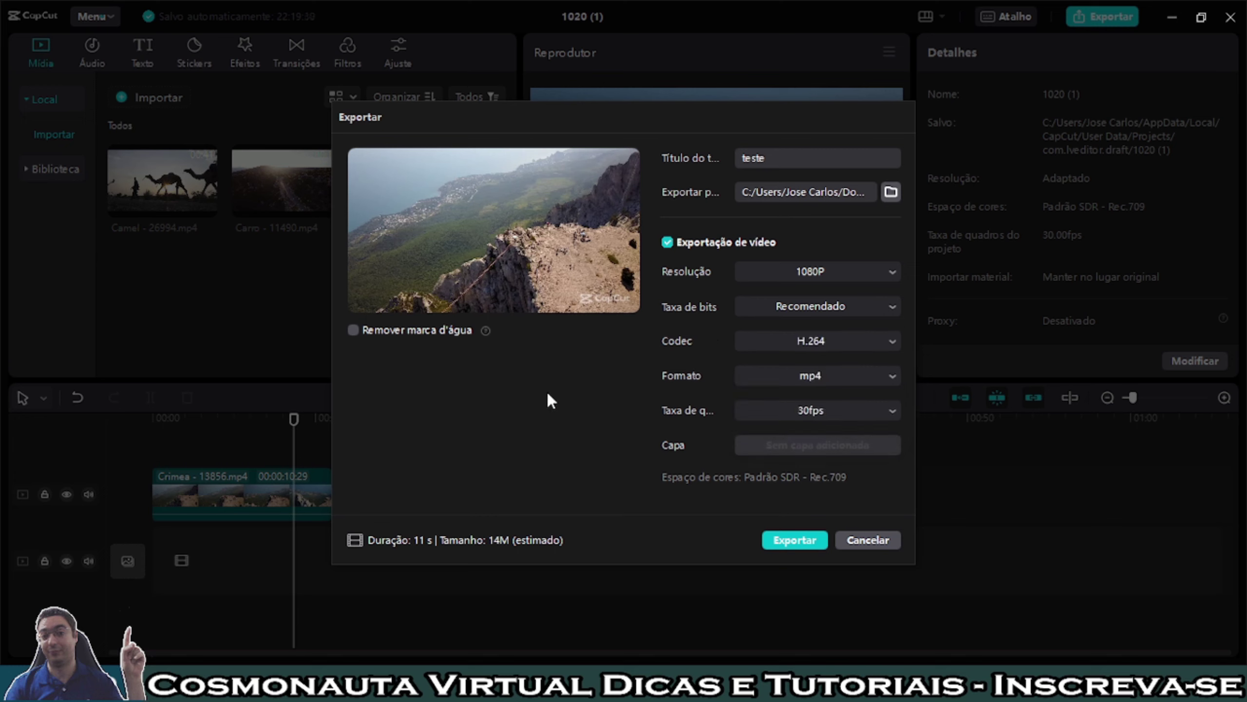
pyautogui.click(890, 315)
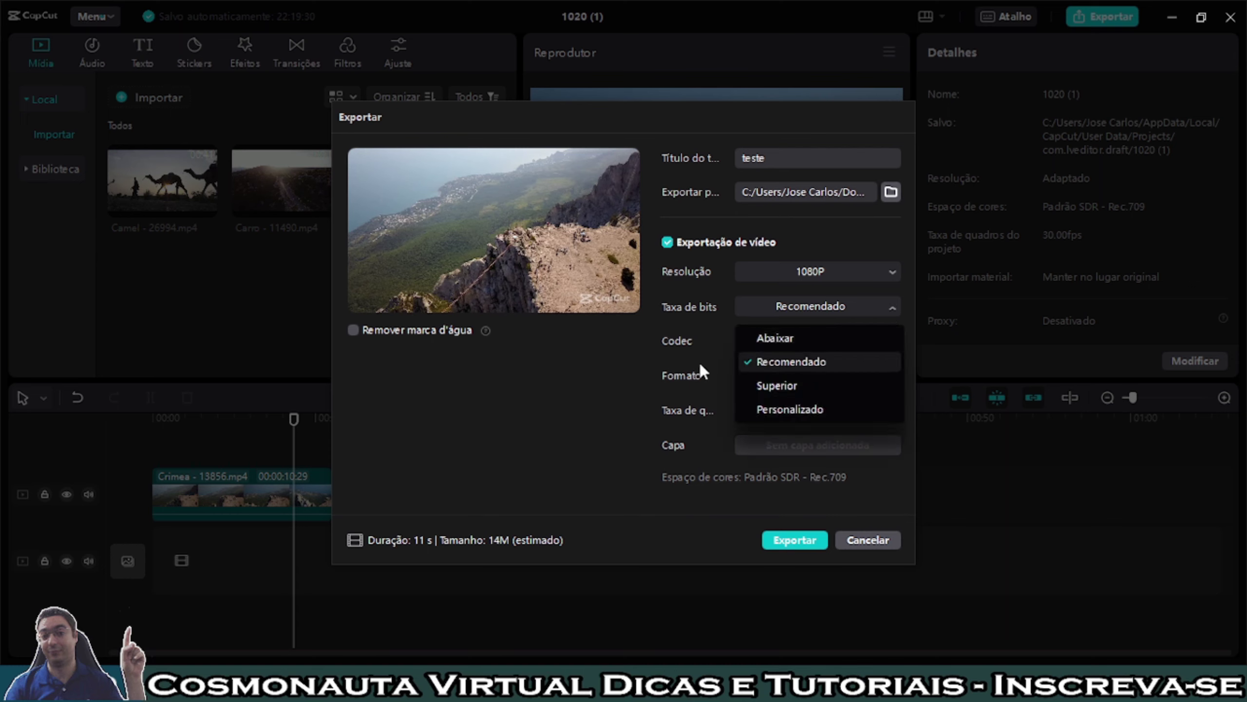
pyautogui.click(741, 360)
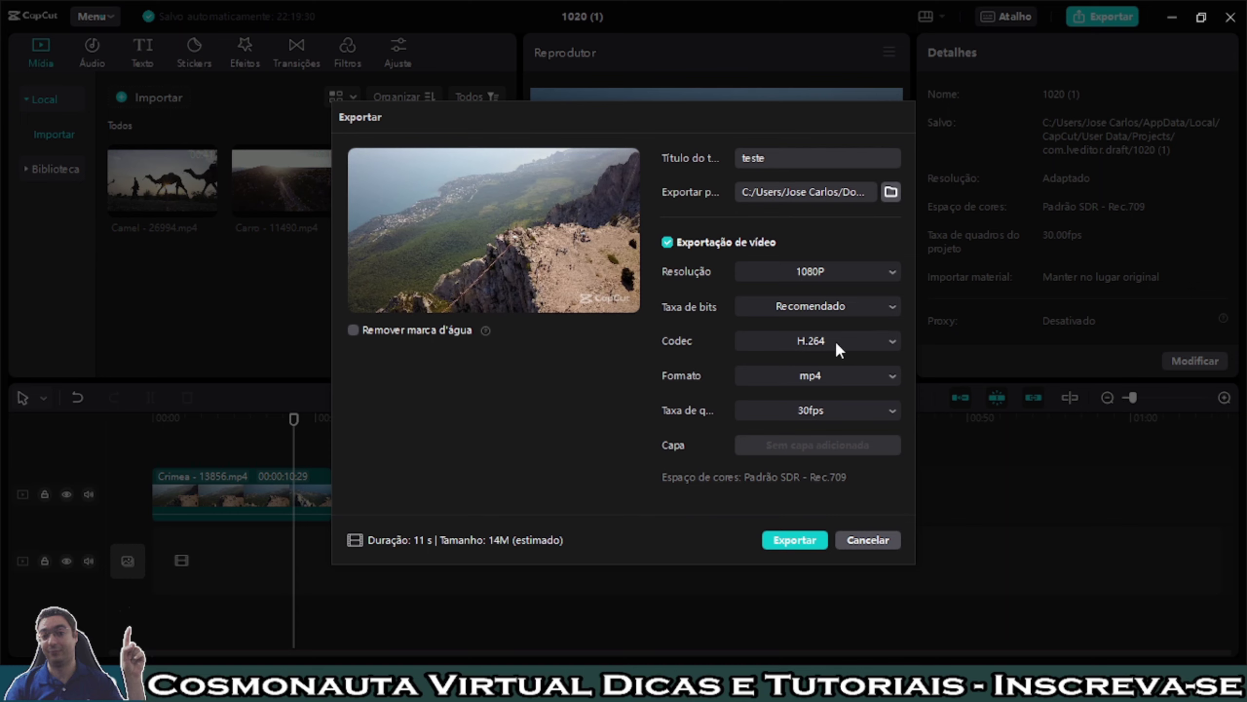
pyautogui.click(886, 342)
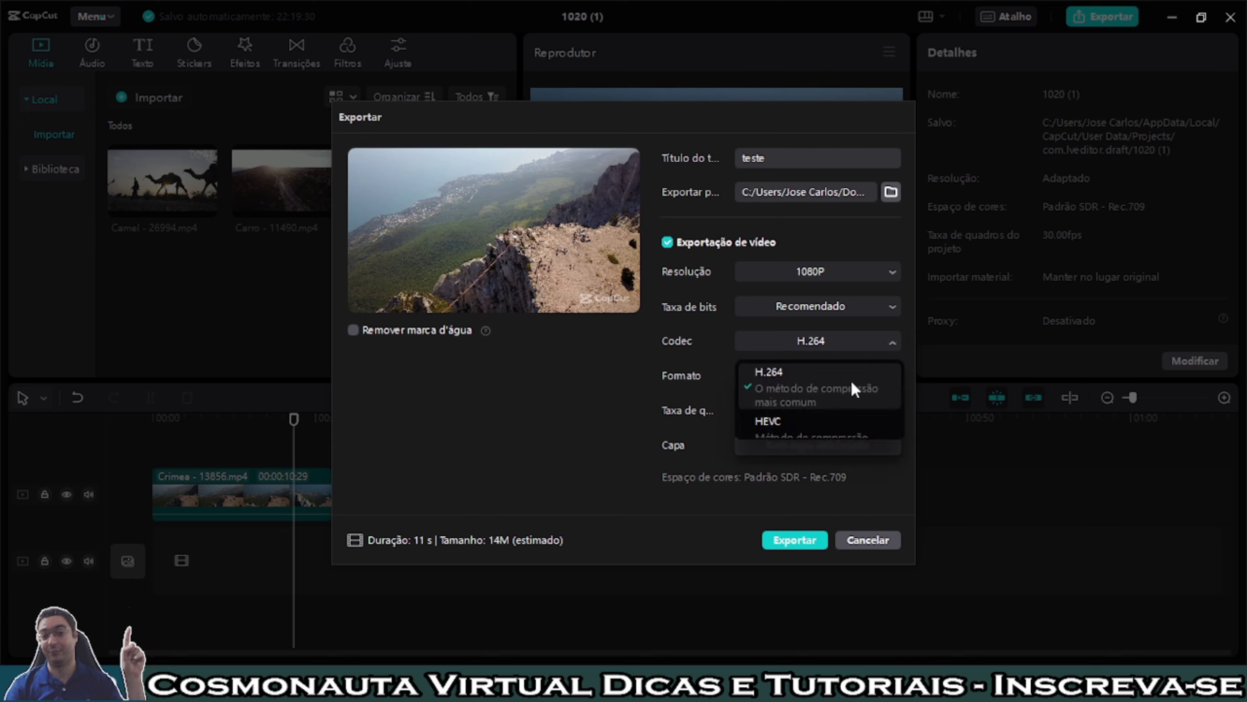
pyautogui.scroll(-2, 840, 392)
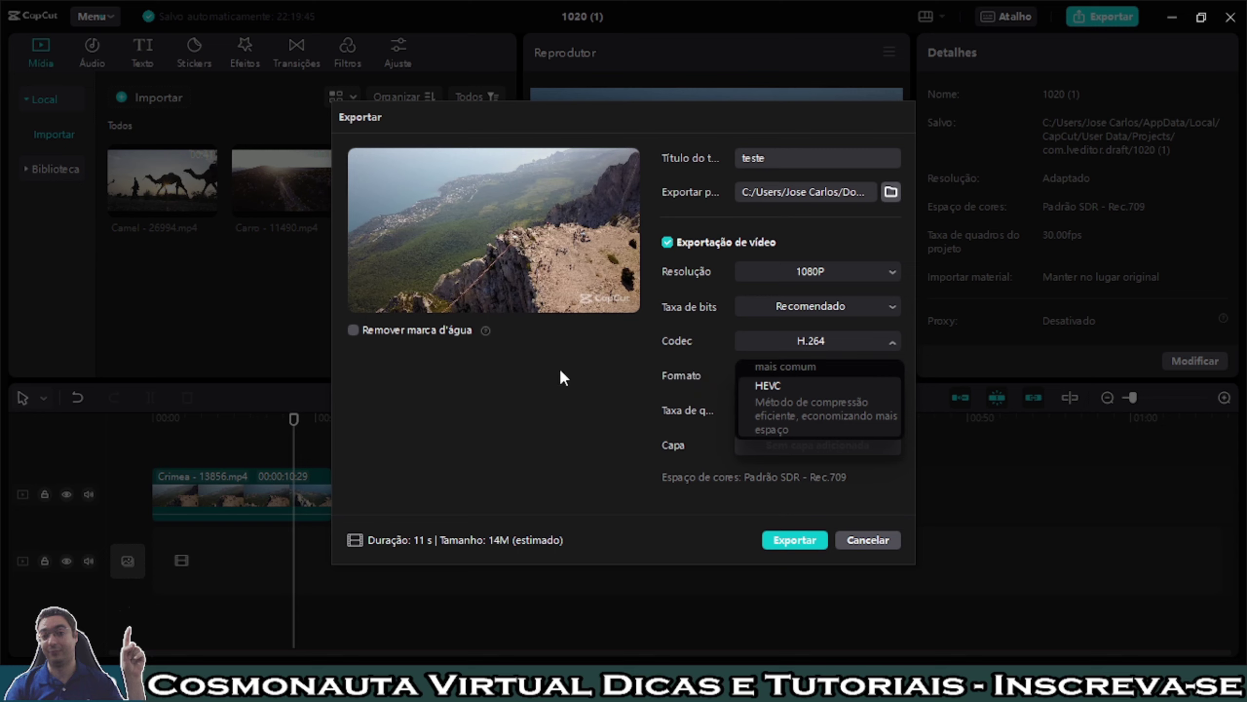
pyautogui.click(526, 418)
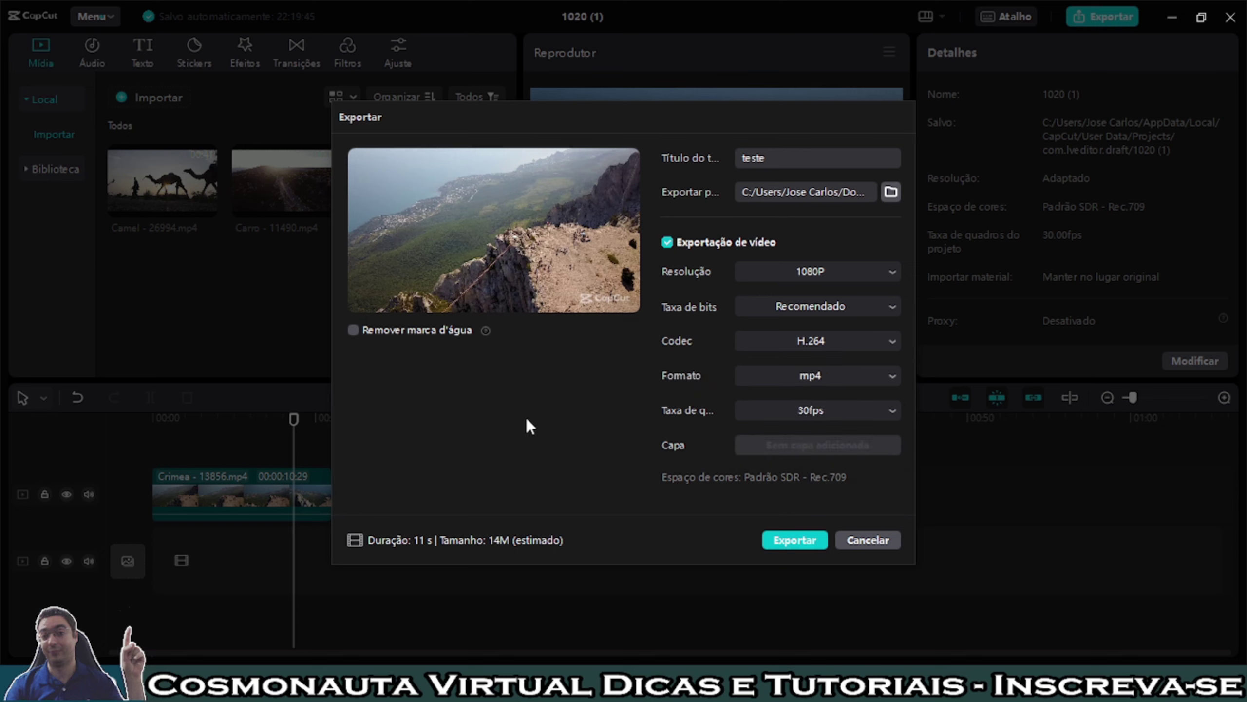
pyautogui.click(891, 378)
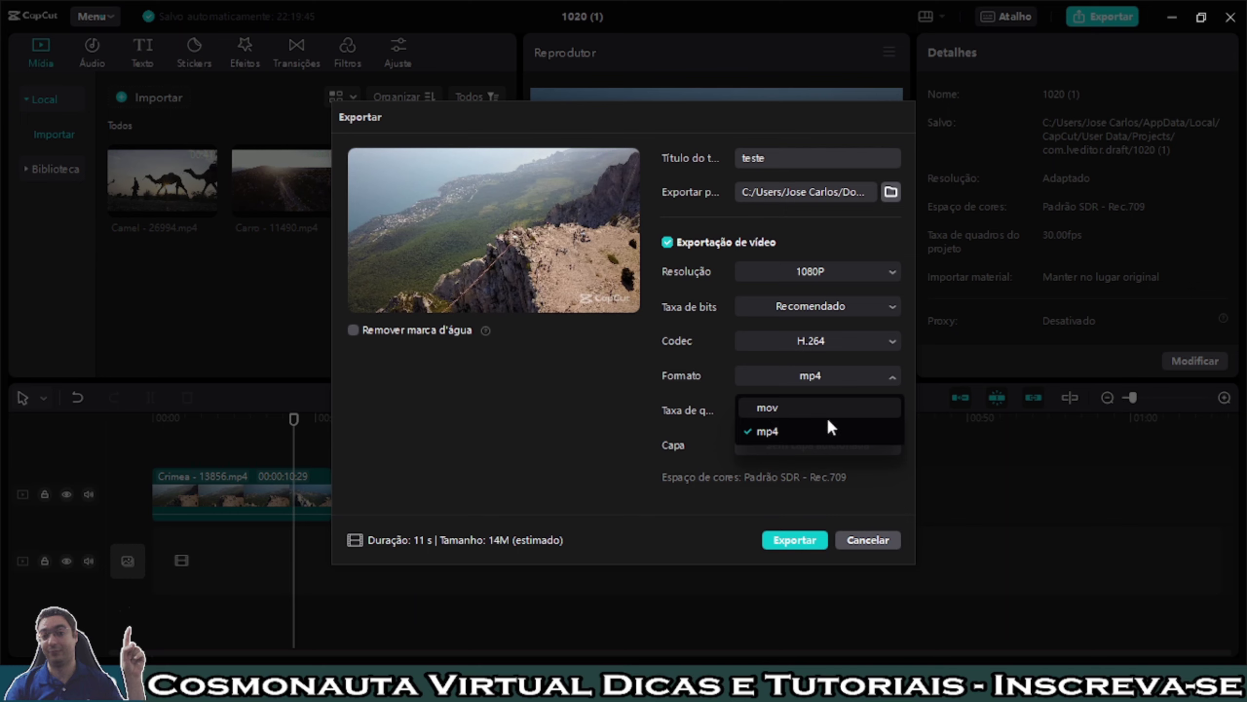
pyautogui.click(638, 415)
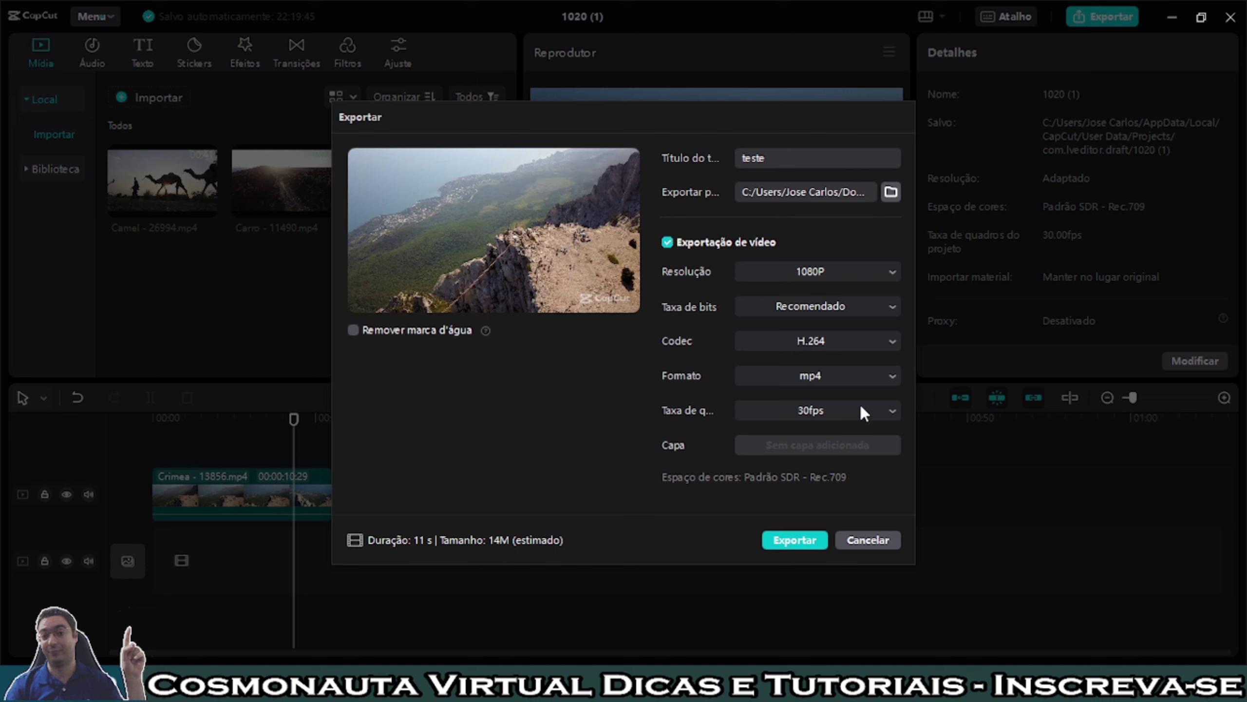
pyautogui.click(893, 407)
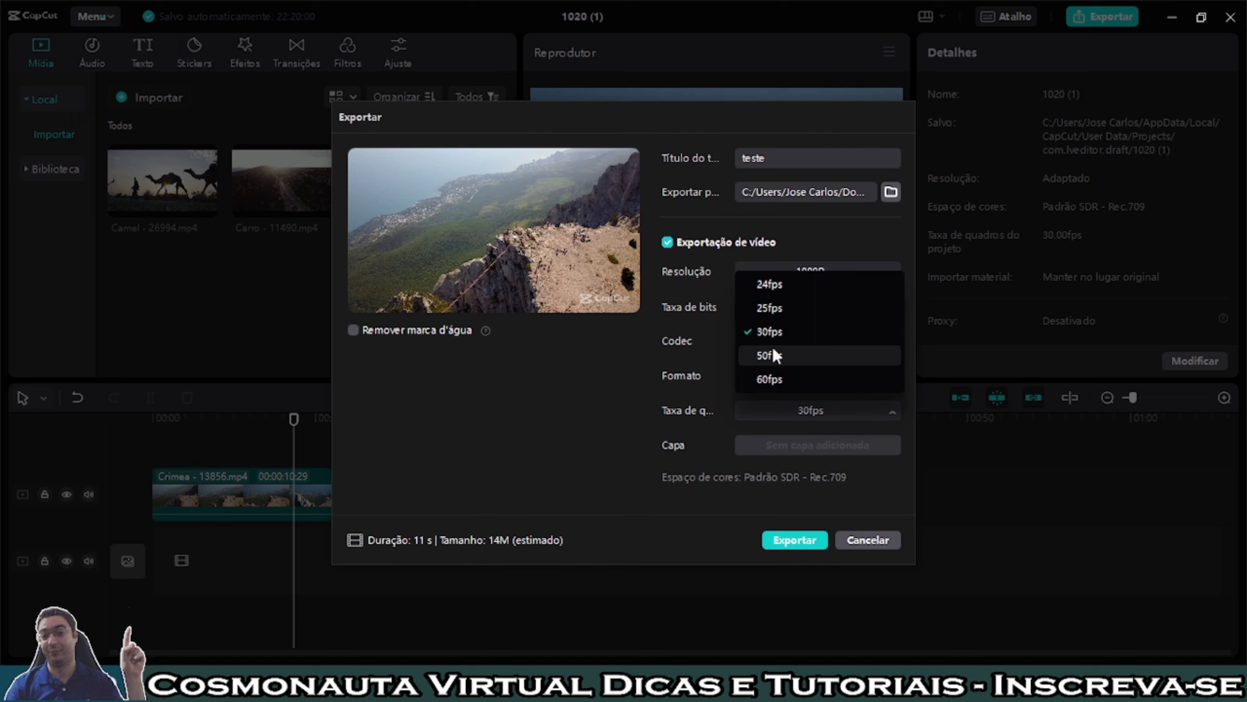
pyautogui.click(519, 390)
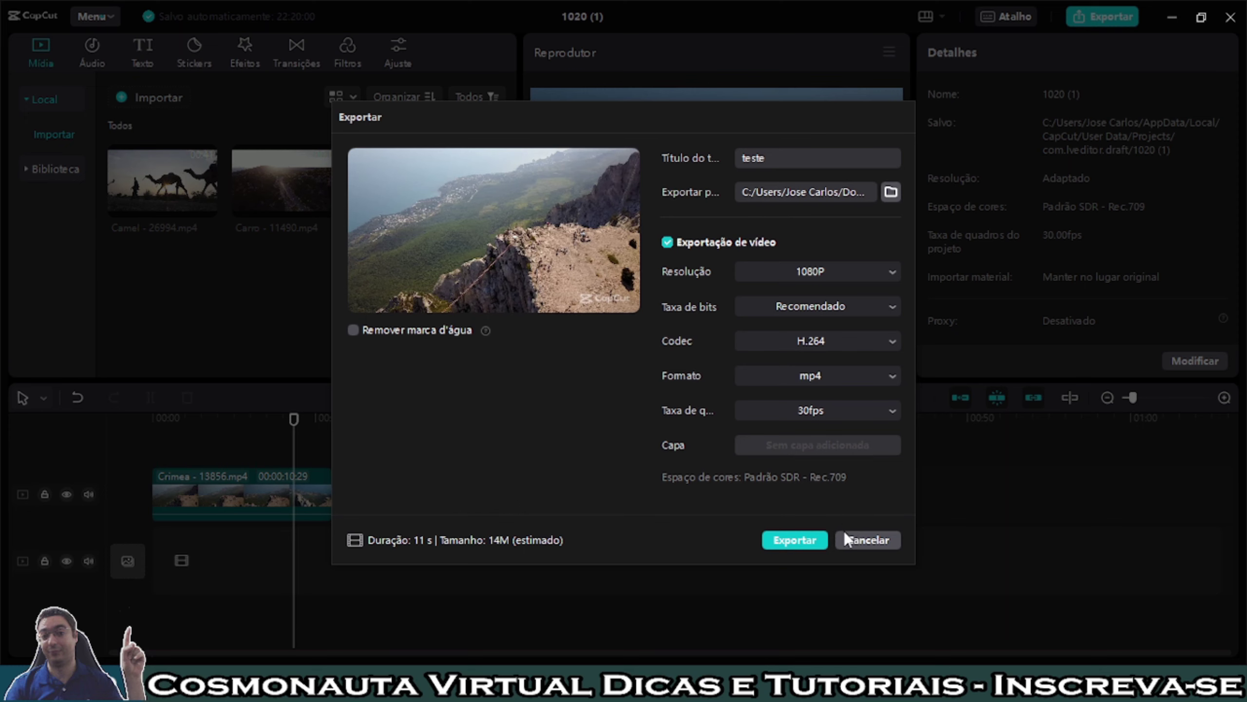
# - Export the video with the current settings and dismiss the completion dialog
pyautogui.click(794, 539)
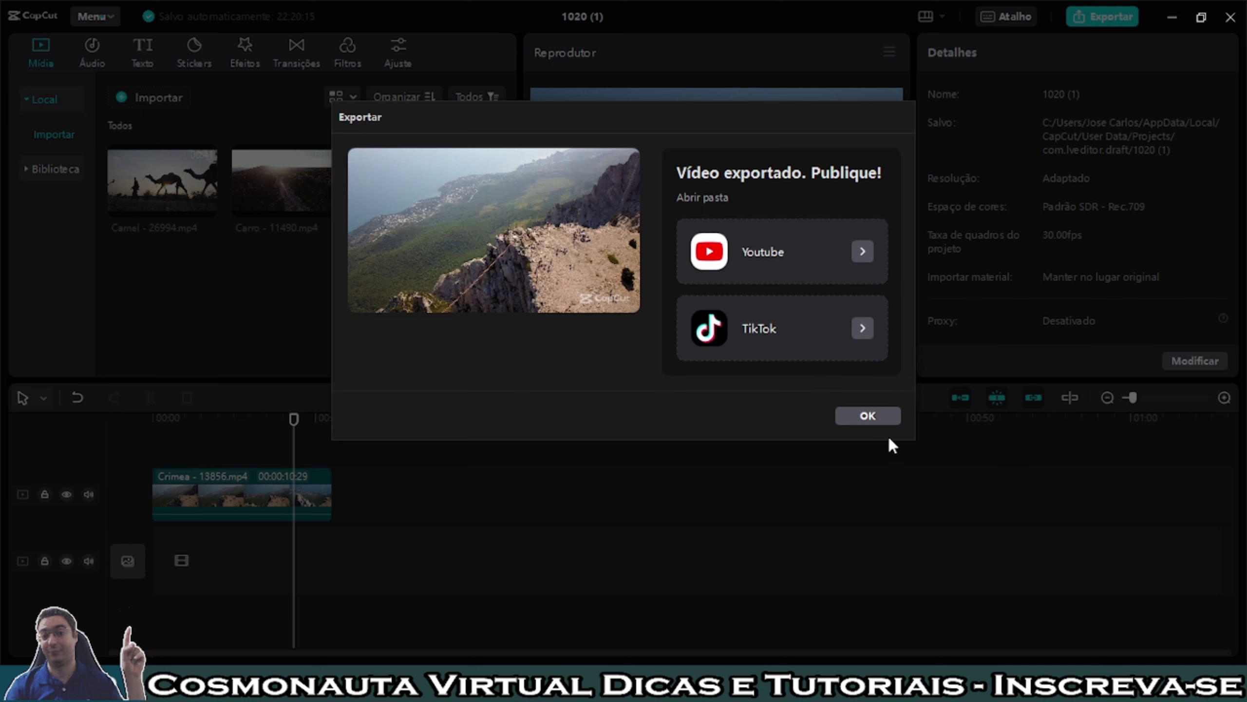
pyautogui.click(869, 415)
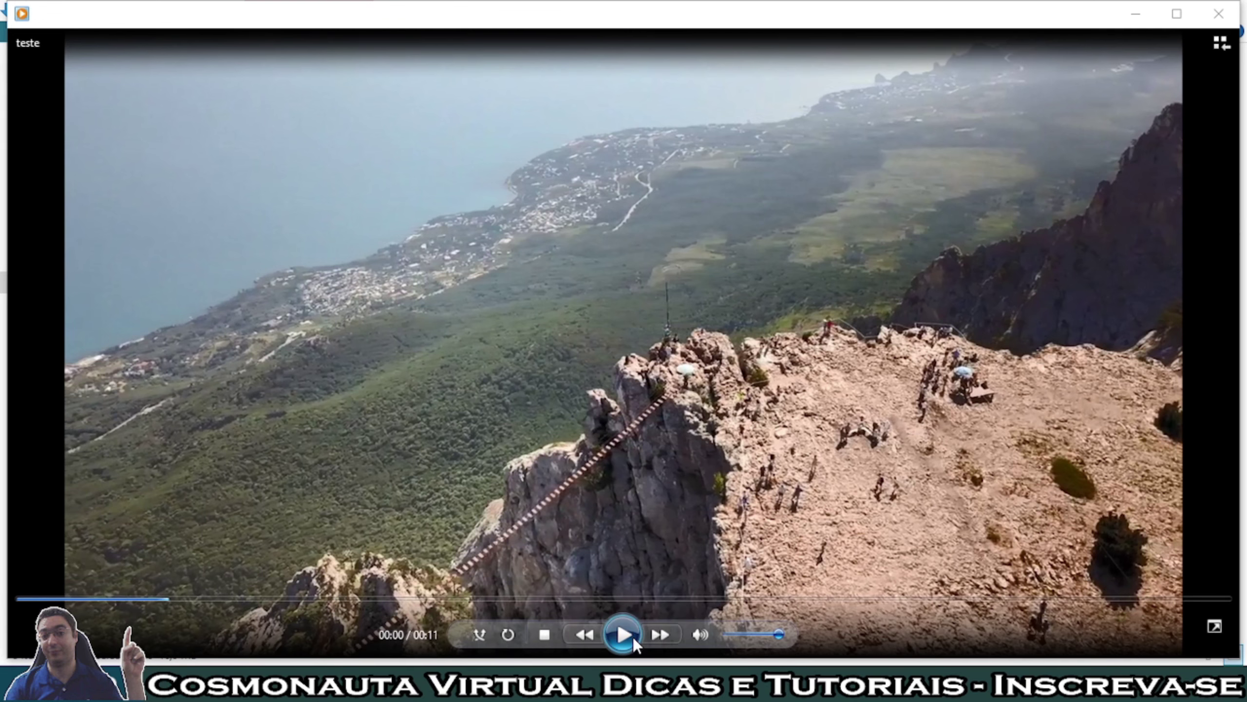
# - Play the exported teste.mp4 from the Downloads folder in the media player and pause it at about 4 seconds
pyautogui.click(634, 637)
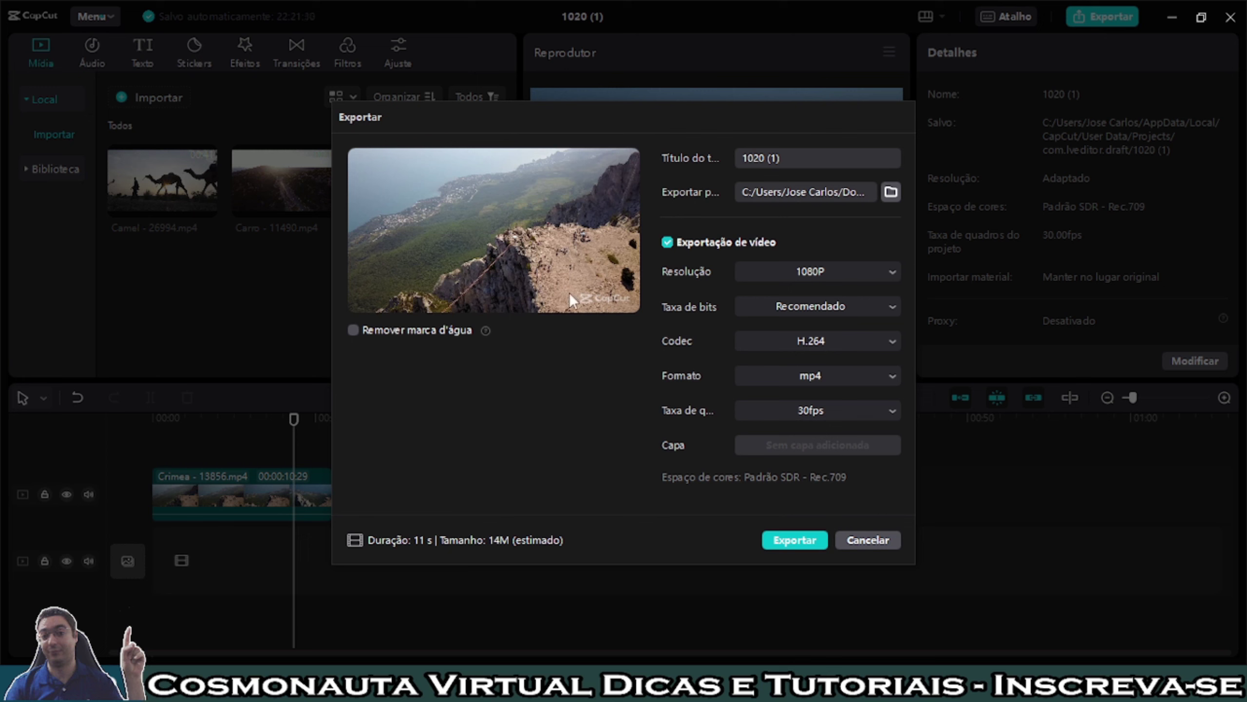
pyautogui.moveTo(487, 332)
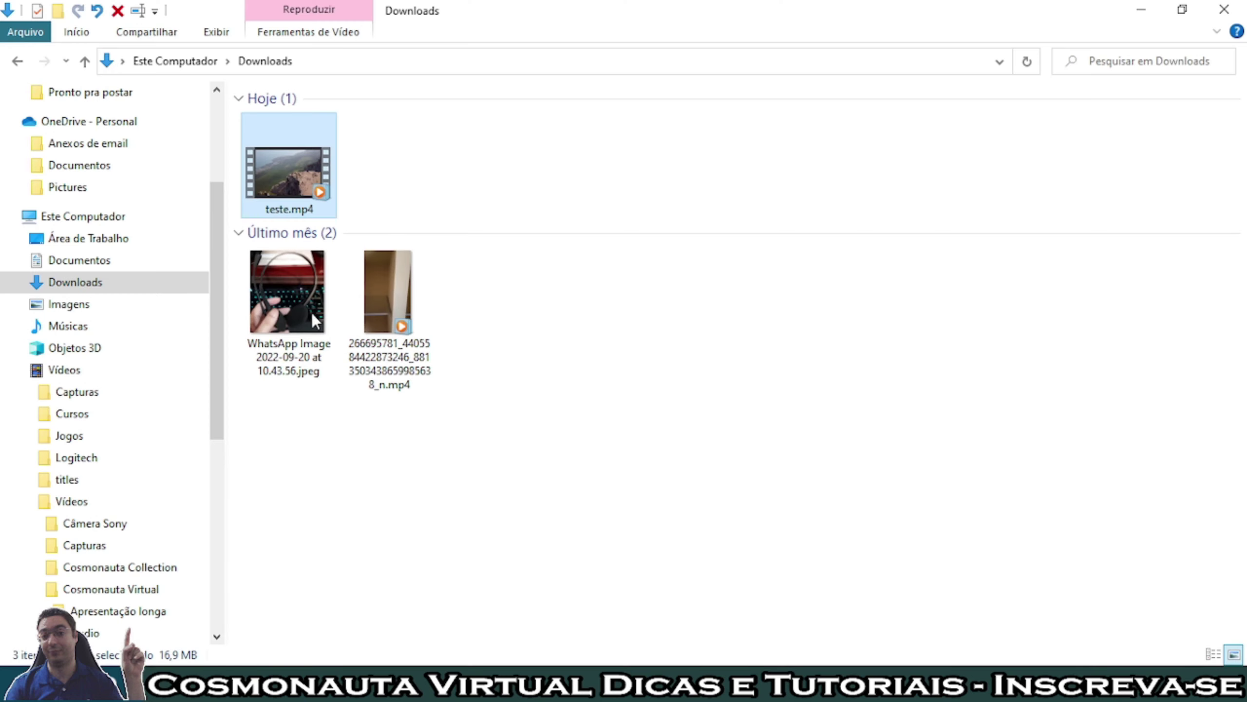
pyautogui.doubleClick(292, 180)
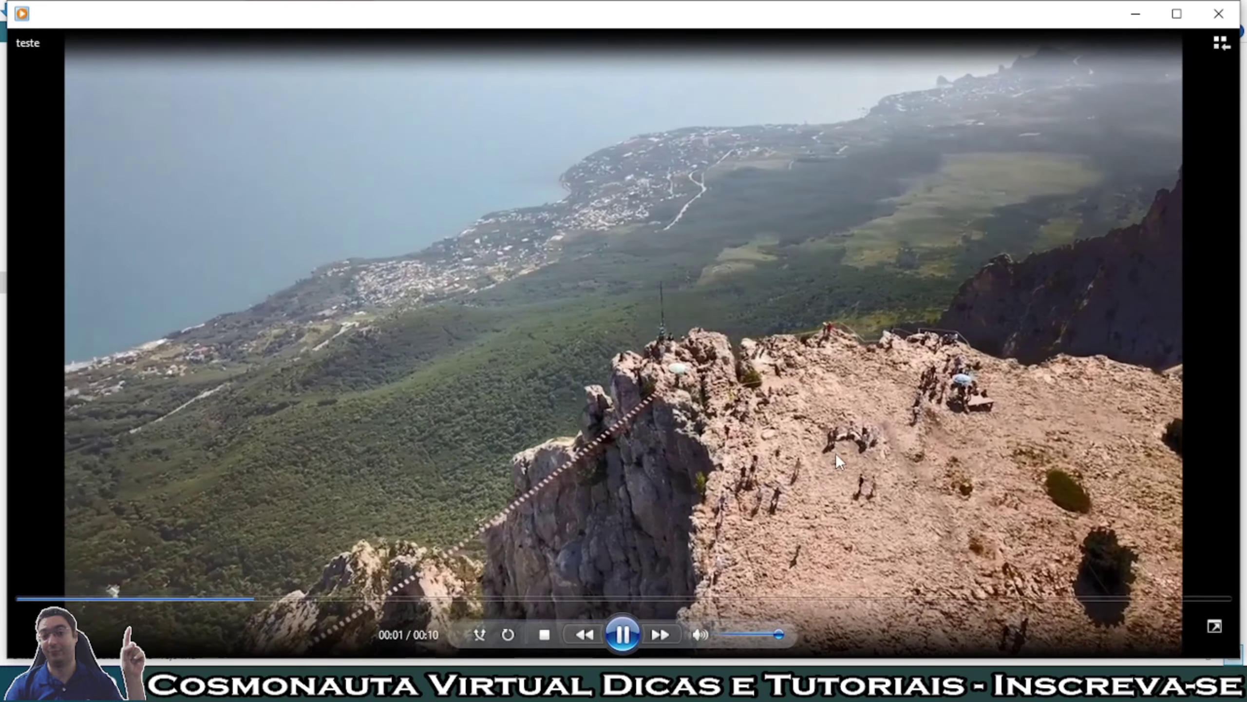
pyautogui.click(622, 634)
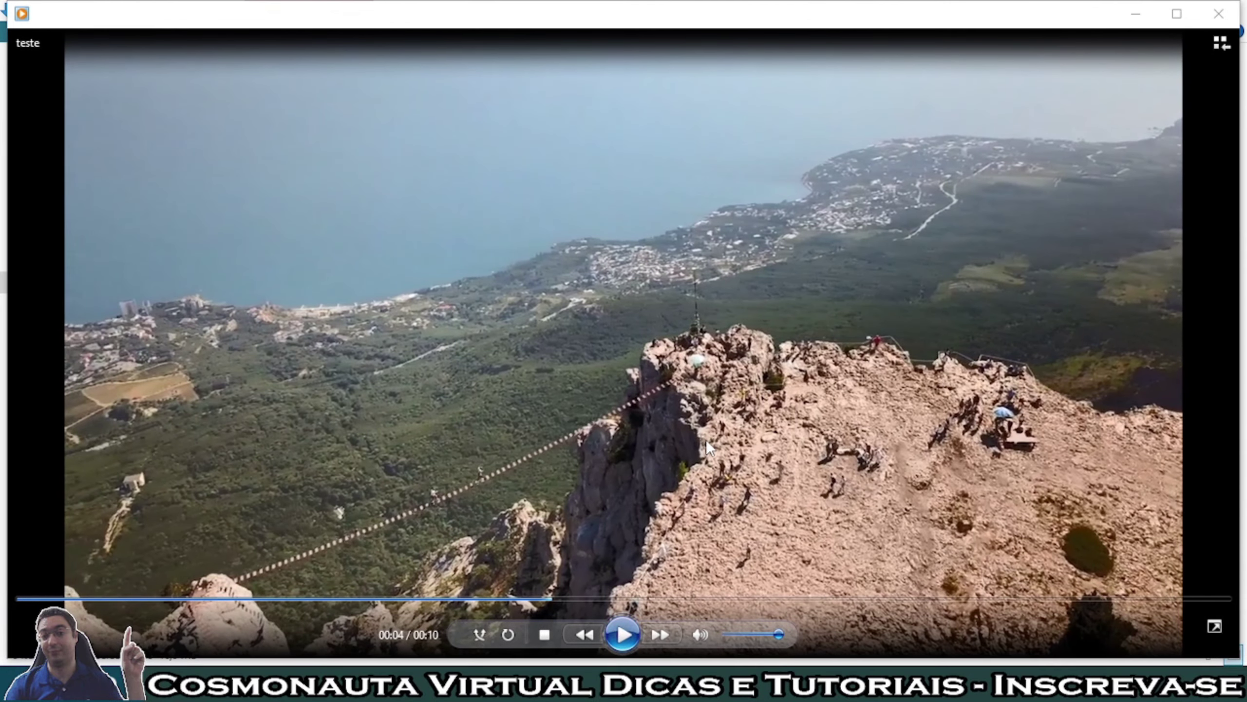